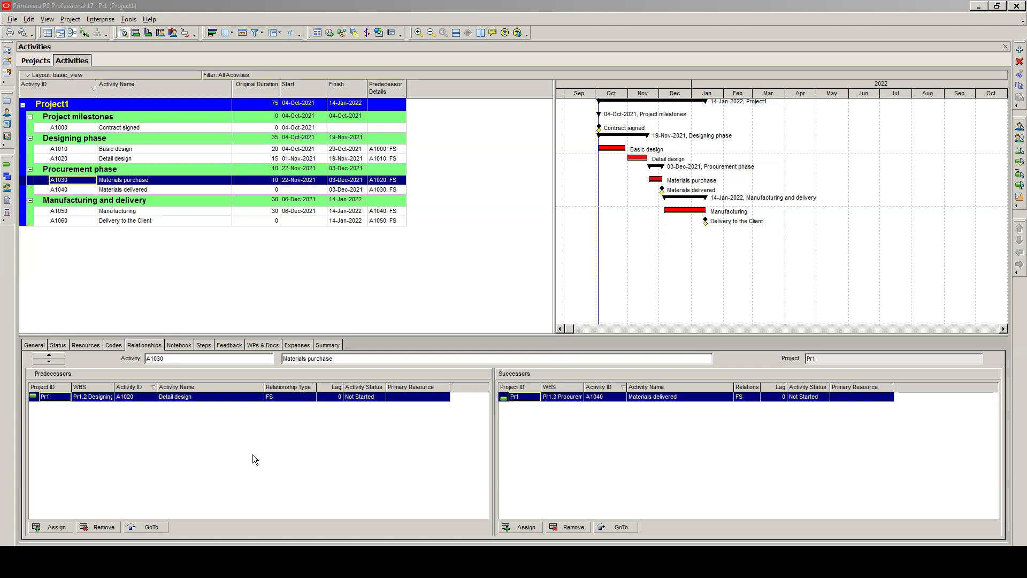
# Add baseline Project1 - B1 in Maintain Baselines as a copy of the current project
pyautogui.click(250, 450)
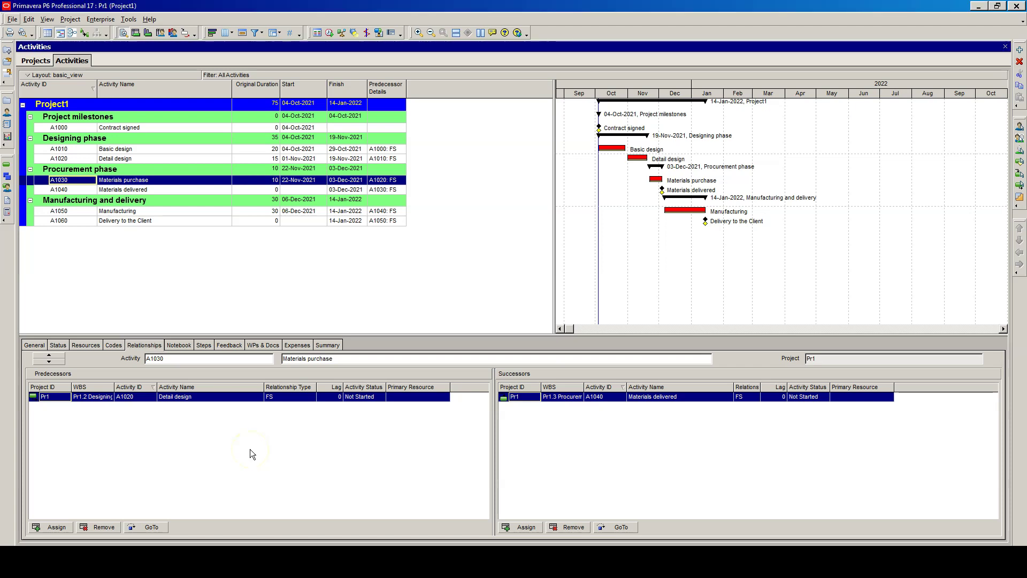
pyautogui.click(73, 22)
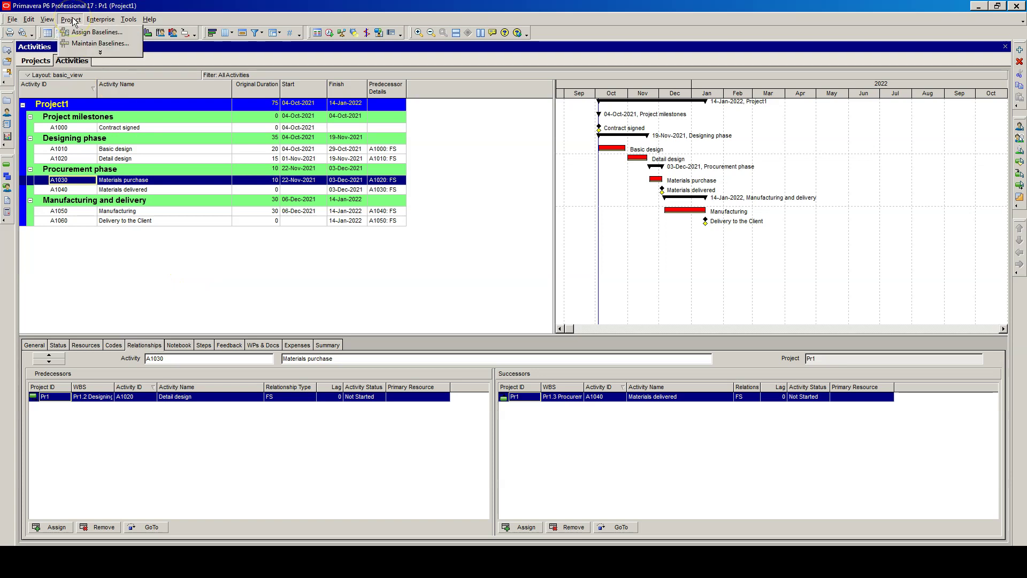
pyautogui.click(107, 45)
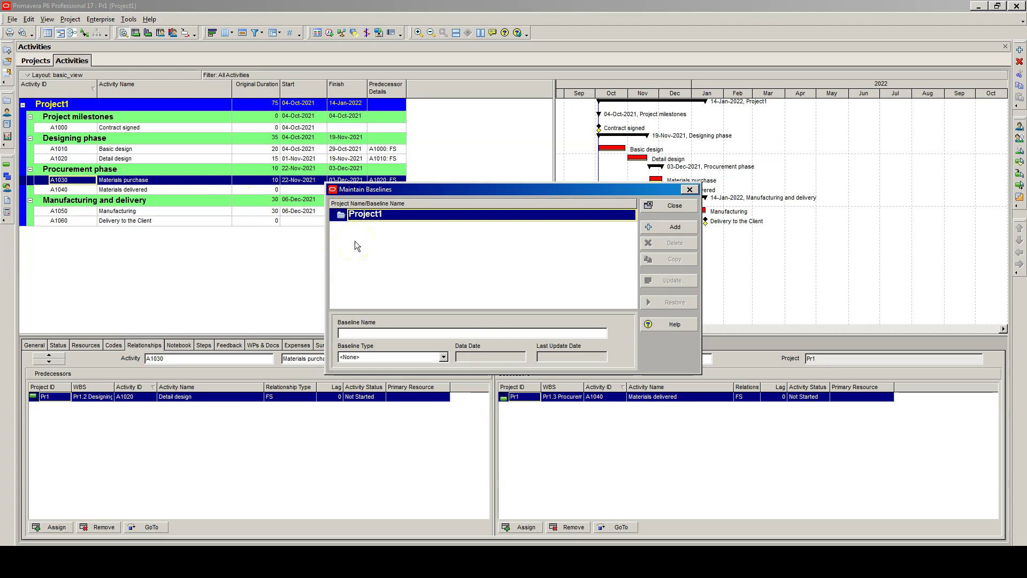
pyautogui.click(550, 236)
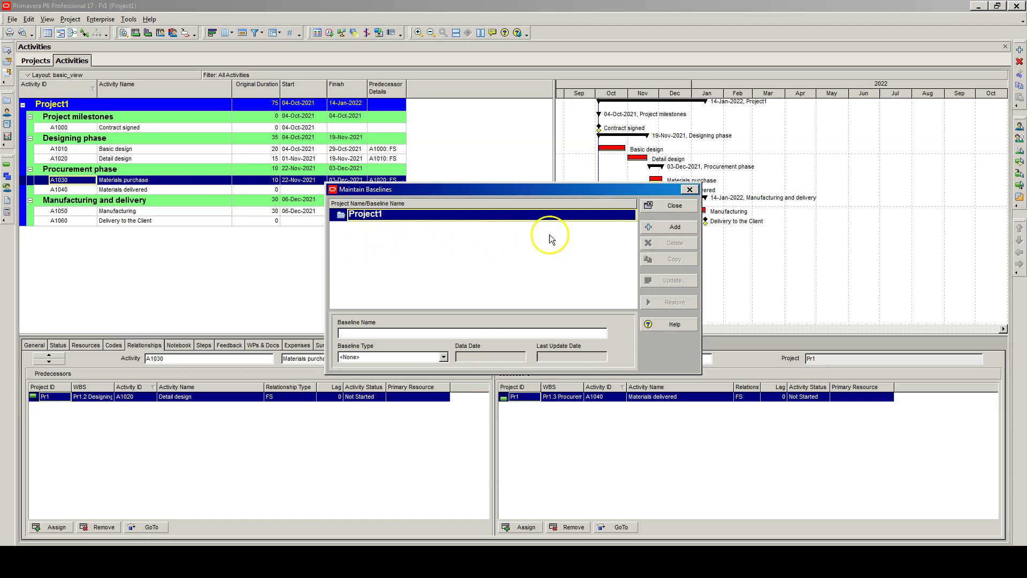
pyautogui.click(676, 228)
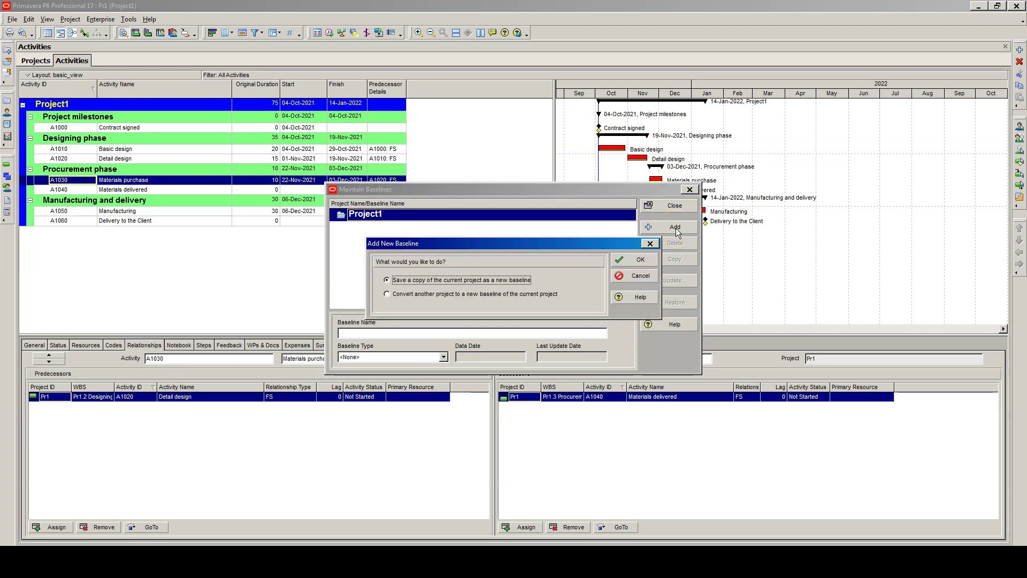
pyautogui.click(523, 257)
pyautogui.click(452, 259)
pyautogui.click(443, 275)
pyautogui.click(450, 283)
pyautogui.click(635, 262)
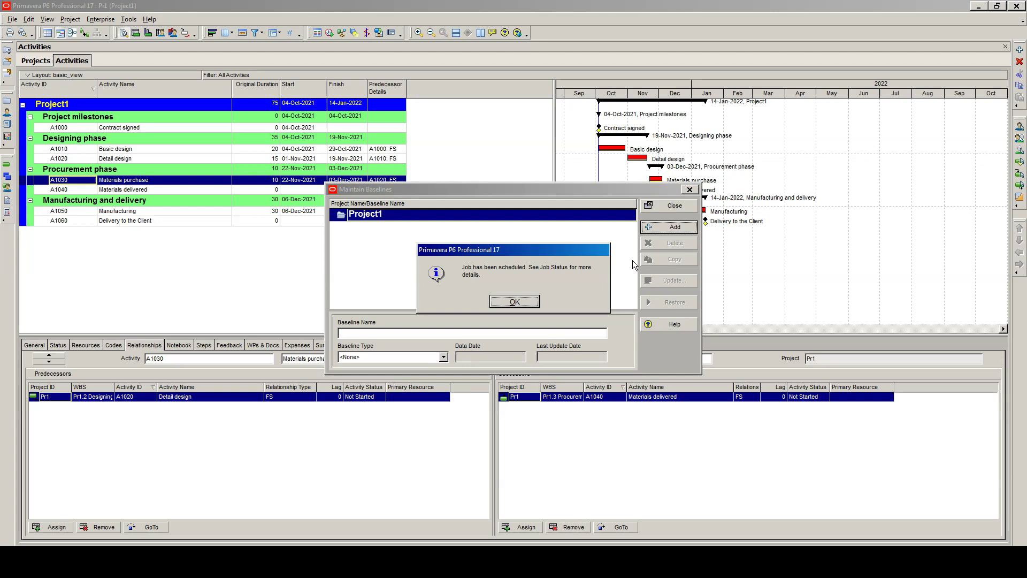
pyautogui.click(518, 302)
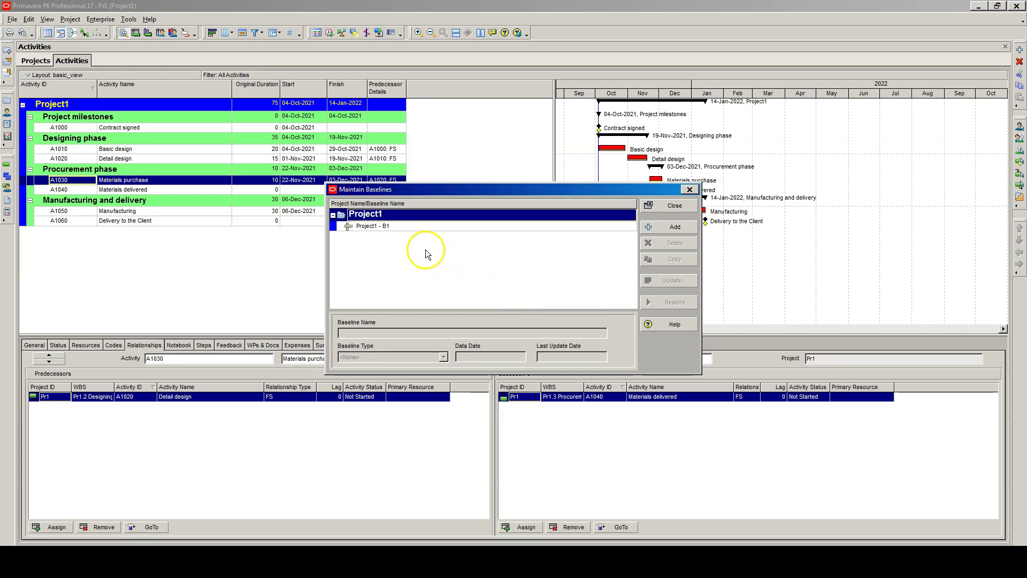
# Rename baseline Project1 - B1 to 'Project1 - original baseline'
pyautogui.click(391, 227)
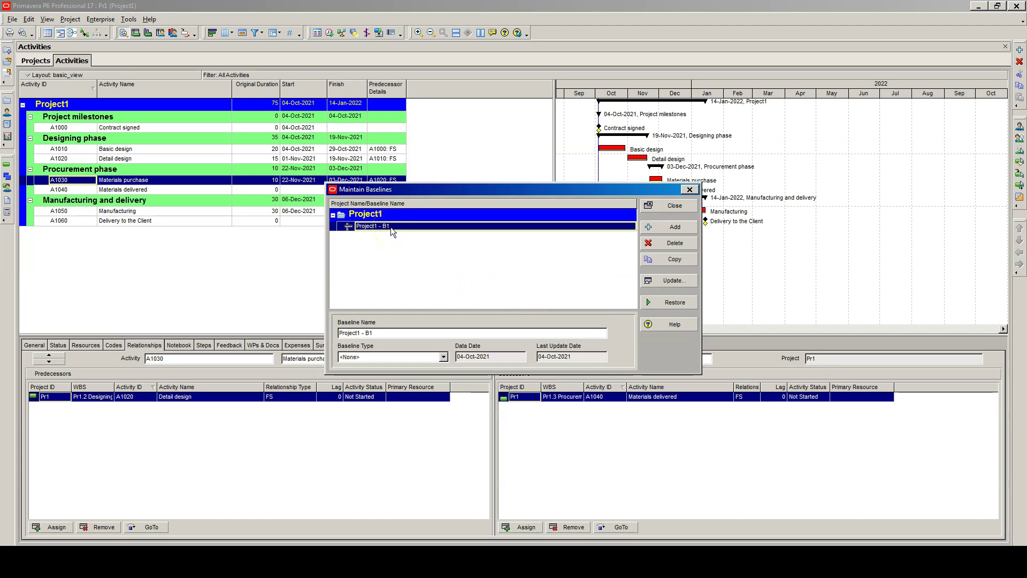
pyautogui.click(369, 333)
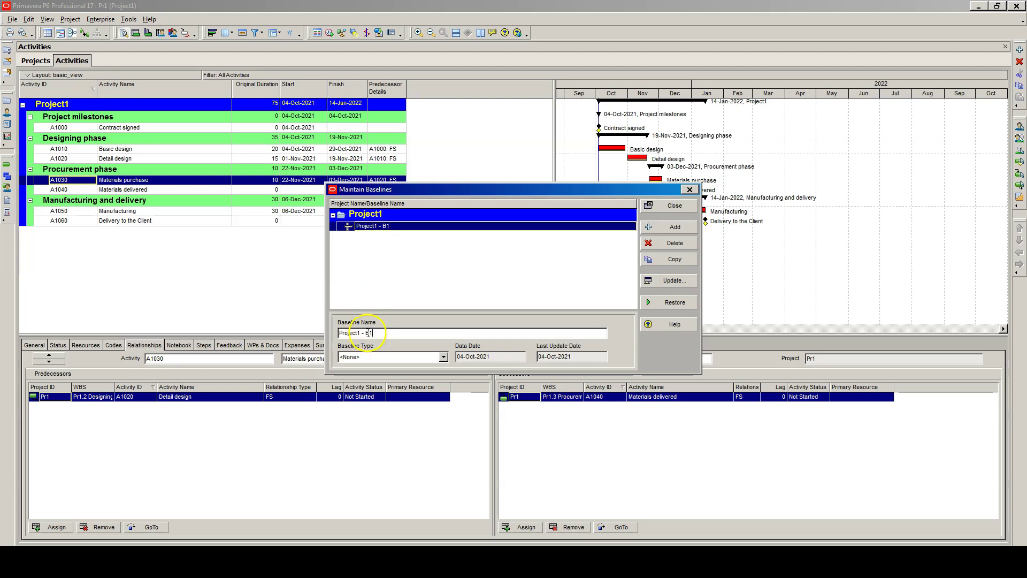
pyautogui.doubleClick(368, 333)
pyautogui.write('original baseline')
# Set the baseline type to Initial Planning Baseline and close baseline management
pyautogui.click(444, 358)
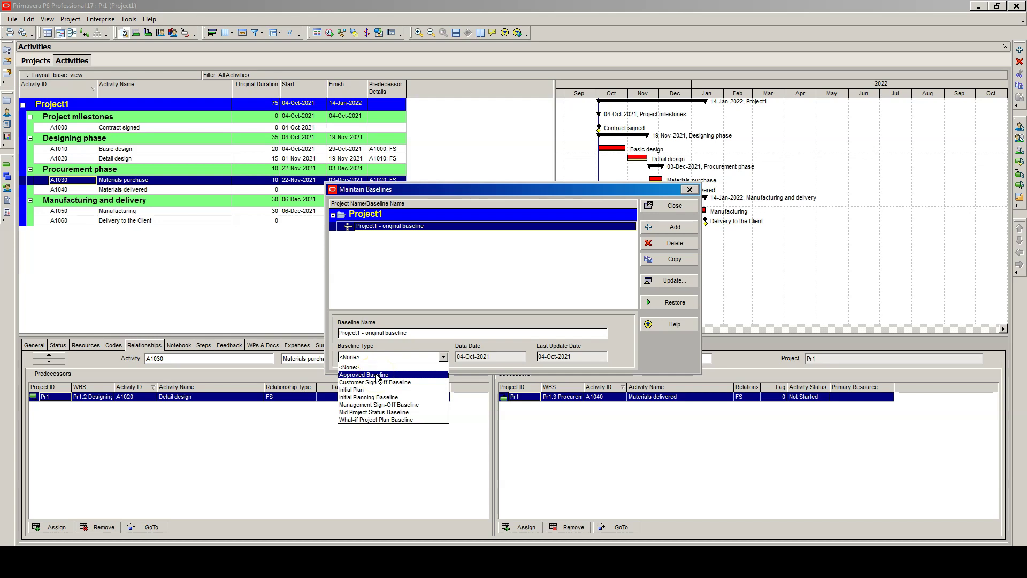
pyautogui.click(376, 398)
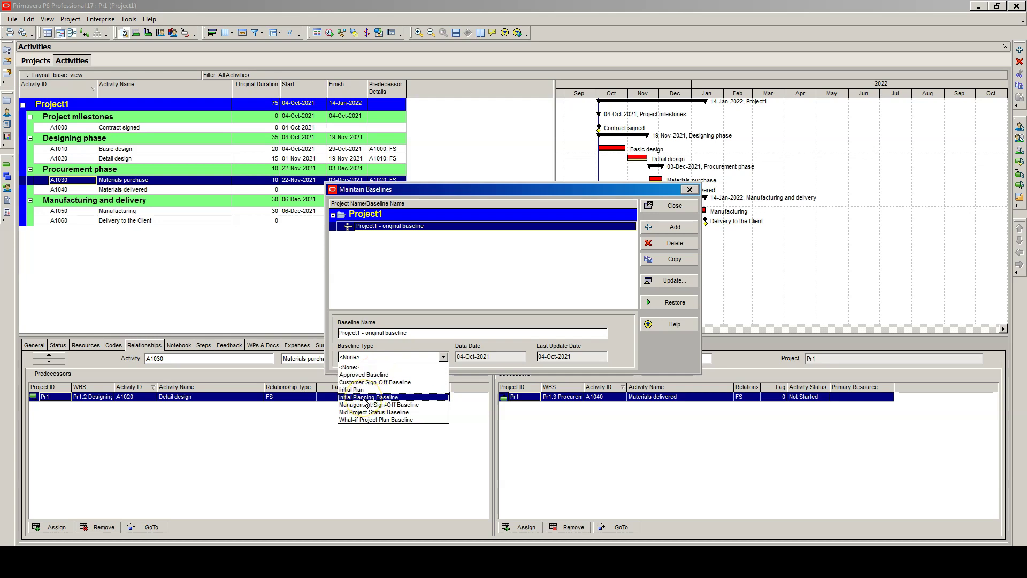
pyautogui.click(406, 397)
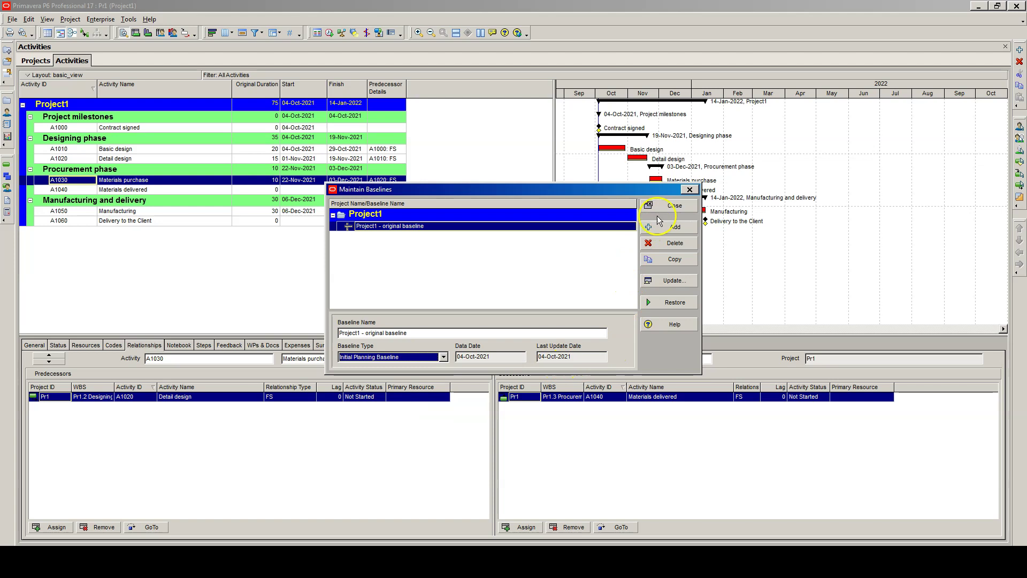
pyautogui.click(673, 206)
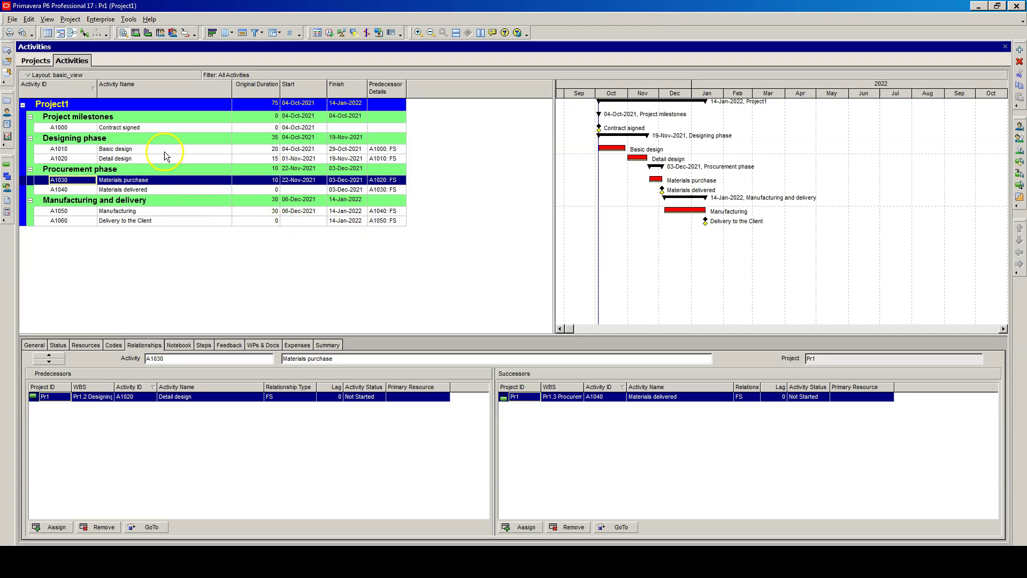
# Set the Project Baseline to Project1 - original baseline in Assign Baselines
pyautogui.click(71, 22)
pyautogui.click(97, 34)
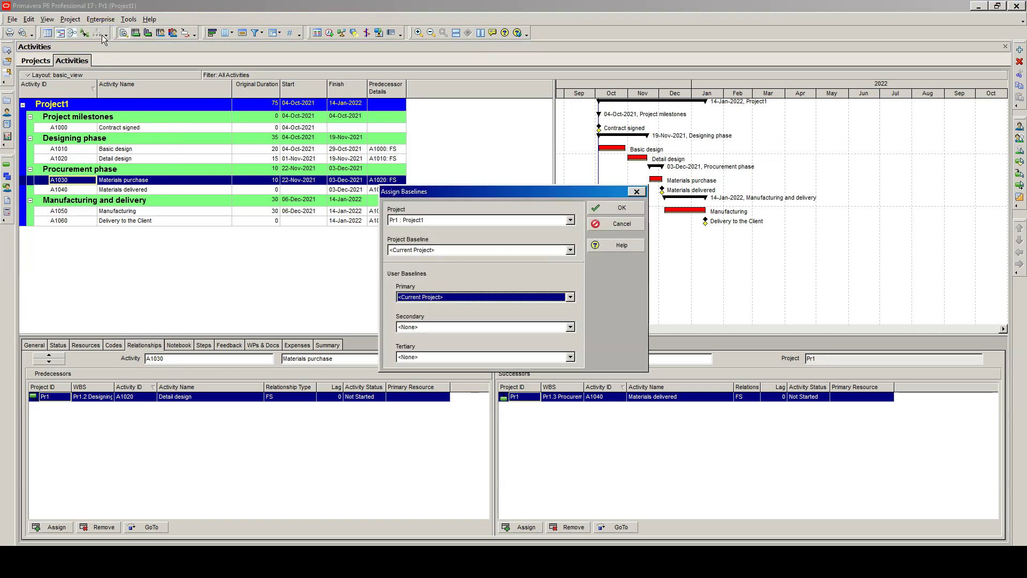
pyautogui.moveTo(429, 193); pyautogui.dragTo(488, 146)
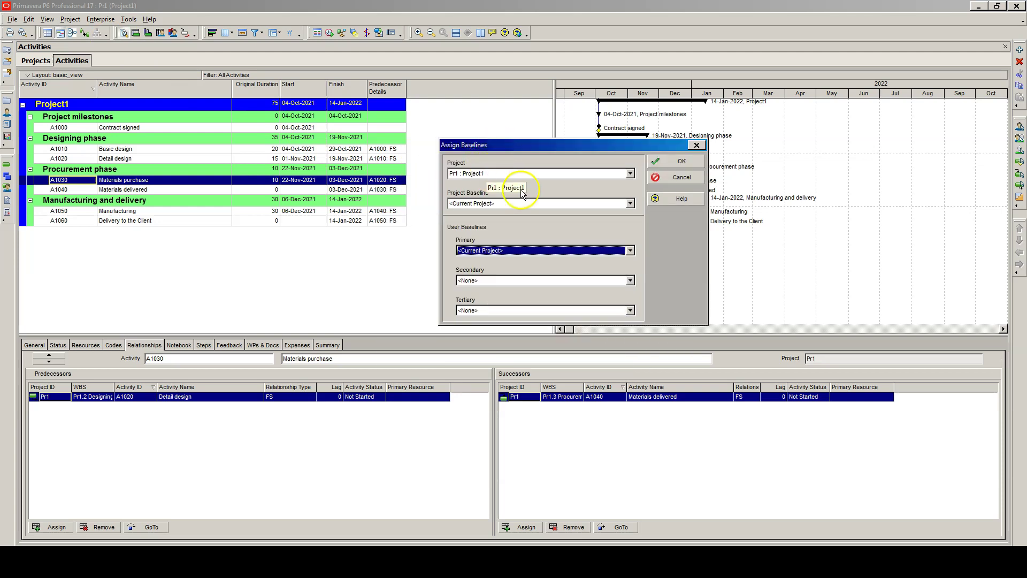
pyautogui.click(631, 203)
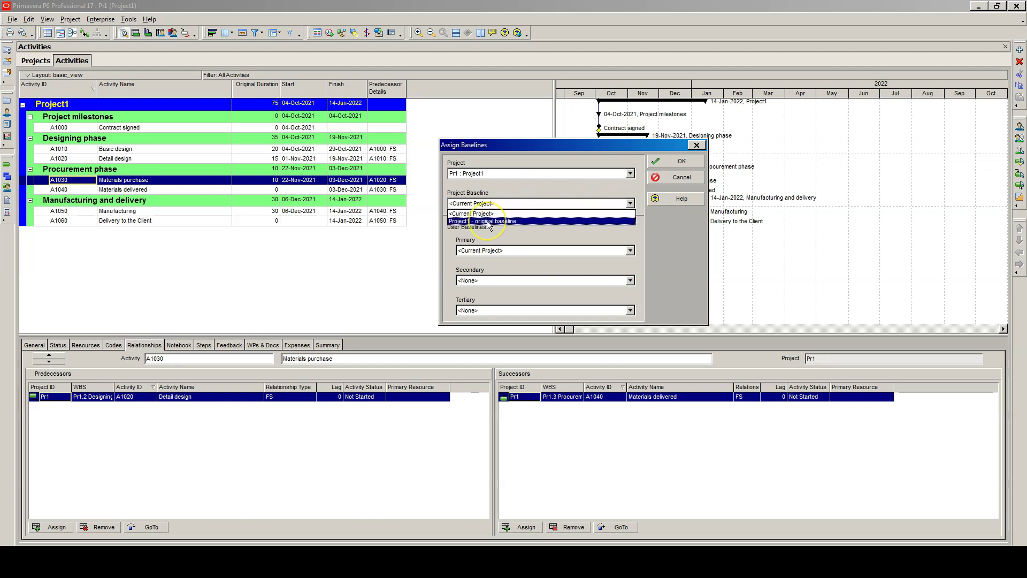
pyautogui.click(515, 222)
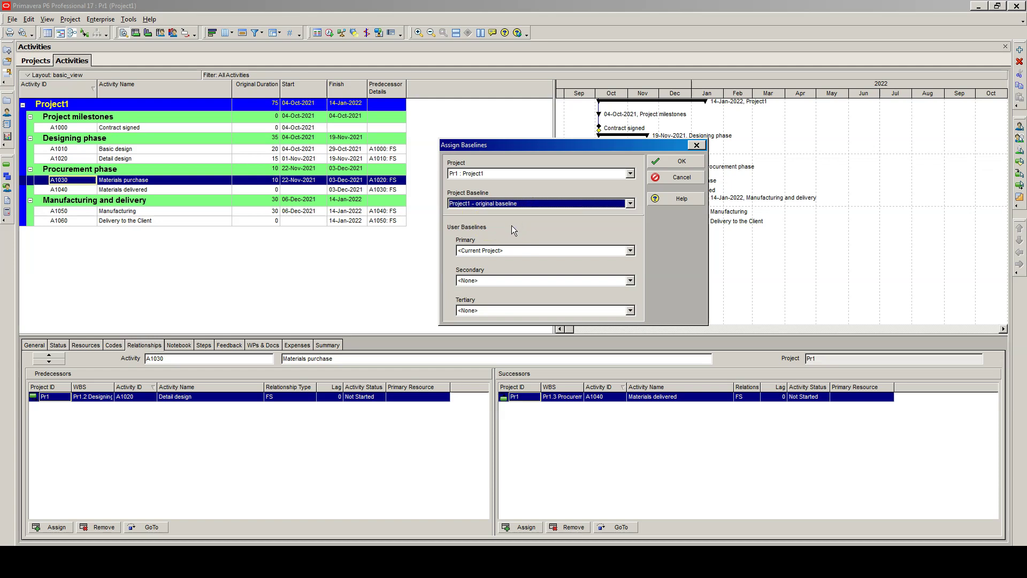
pyautogui.click(505, 251)
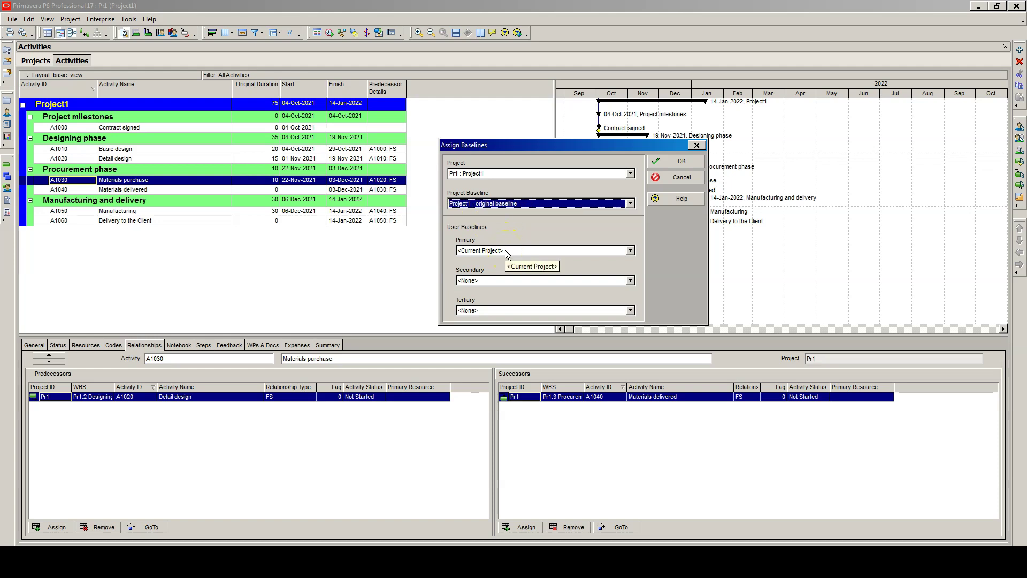
pyautogui.click(481, 204)
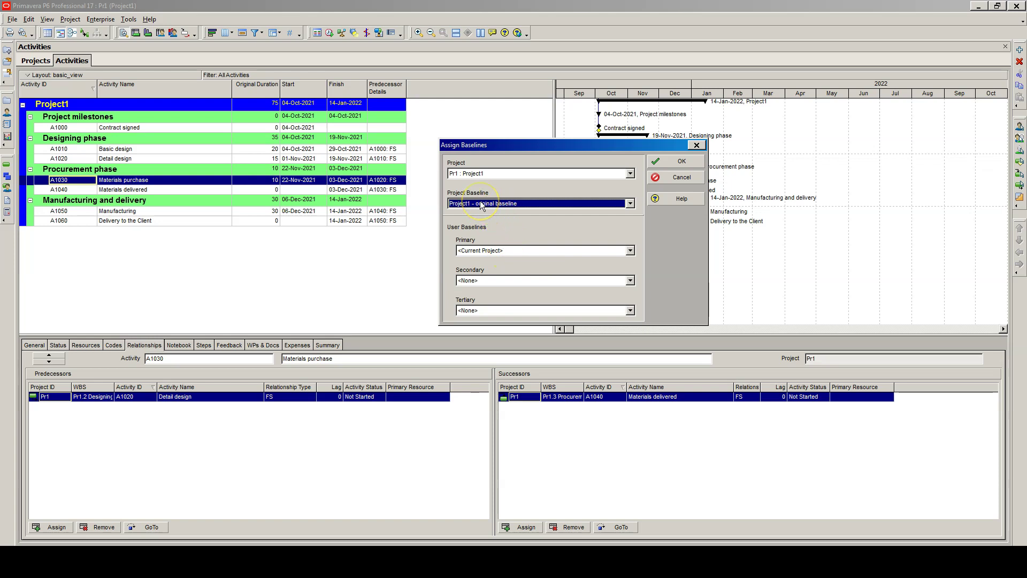
pyautogui.click(485, 240)
pyautogui.click(487, 216)
pyautogui.click(473, 242)
# Set the Primary baseline to Project1 - original baseline and apply the assignments
pyautogui.click(630, 251)
pyautogui.click(505, 269)
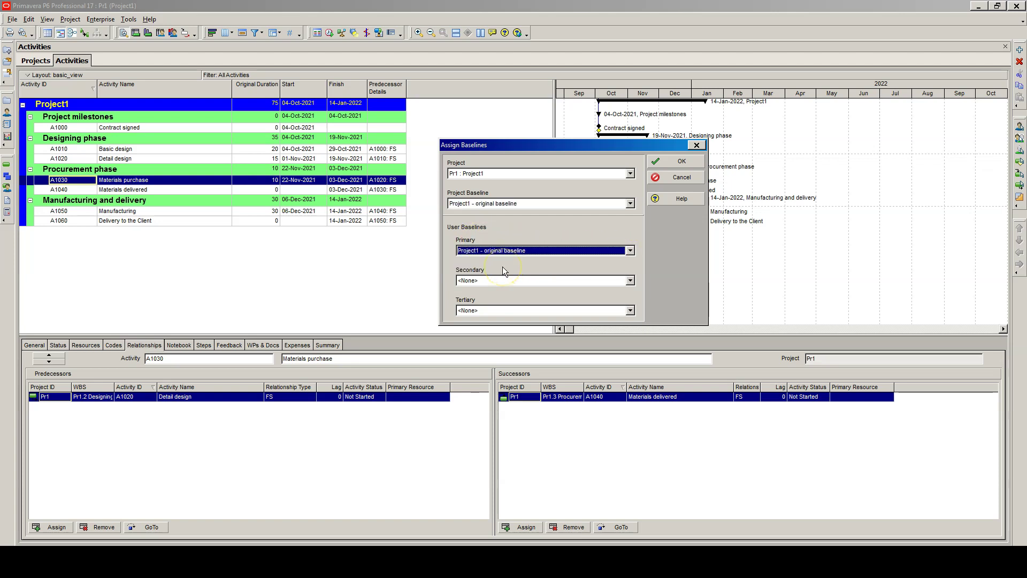
pyautogui.click(682, 163)
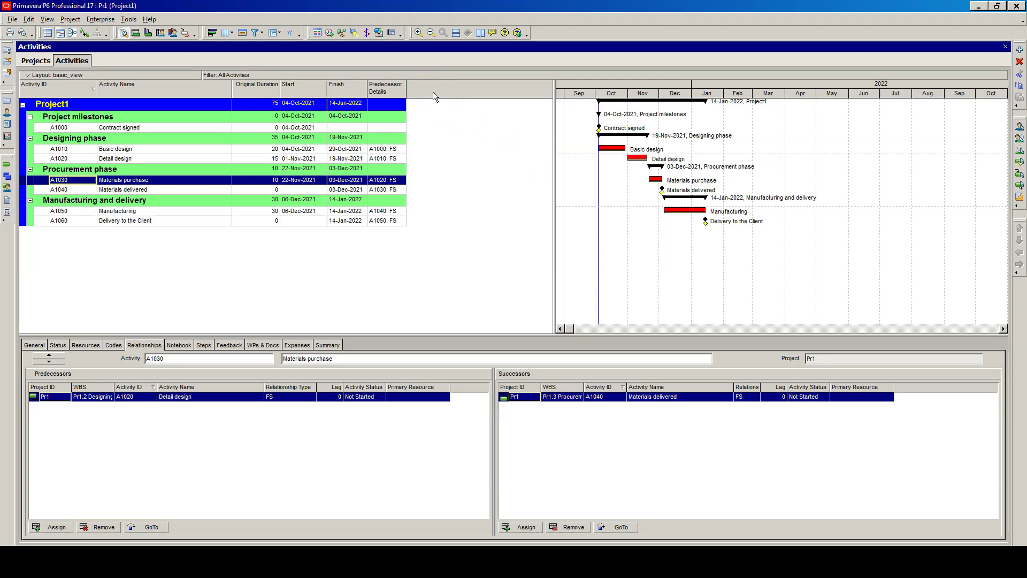
# Find the BL Project Start column in the Columns dialog and add it to the shown columns
pyautogui.rightClick(433, 96)
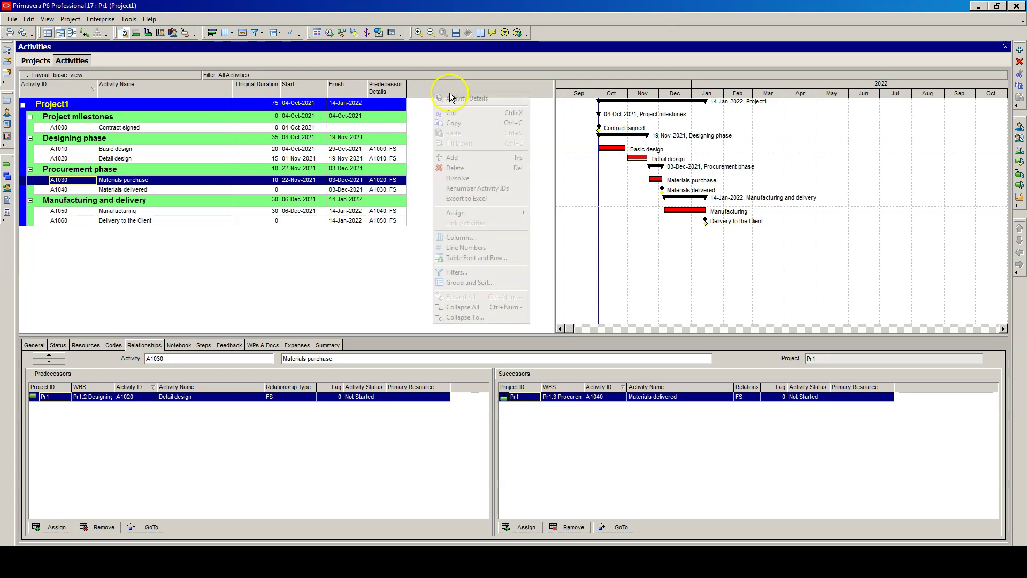
pyautogui.click(462, 238)
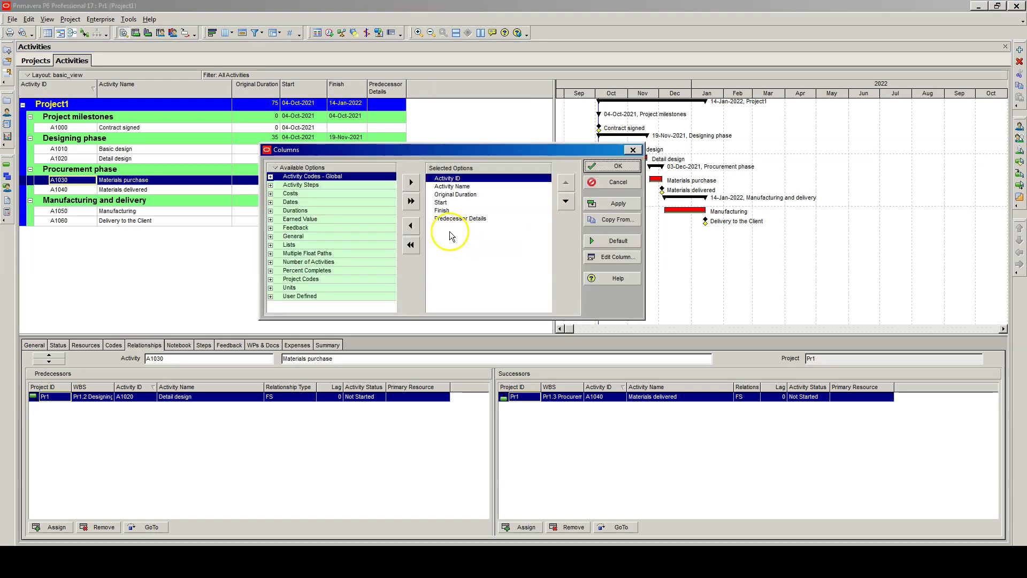
pyautogui.rightClick(279, 170)
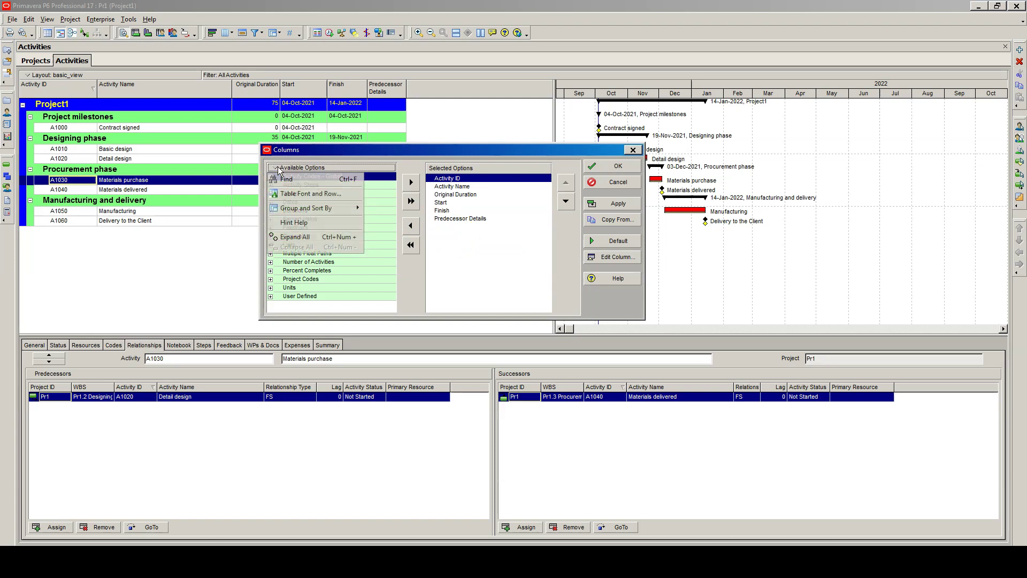
pyautogui.click(292, 180)
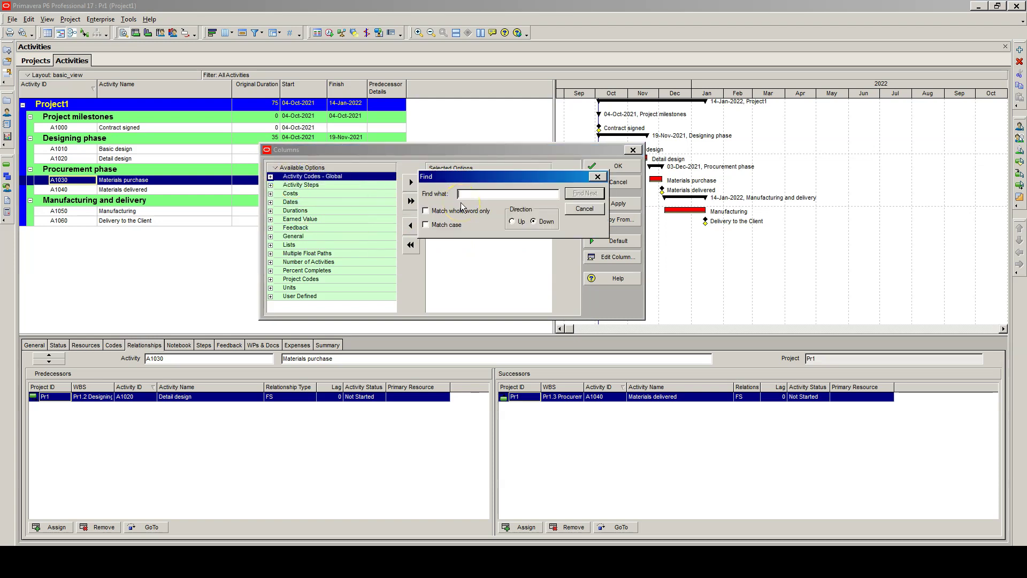
pyautogui.write('bl project start')
pyautogui.click(585, 193)
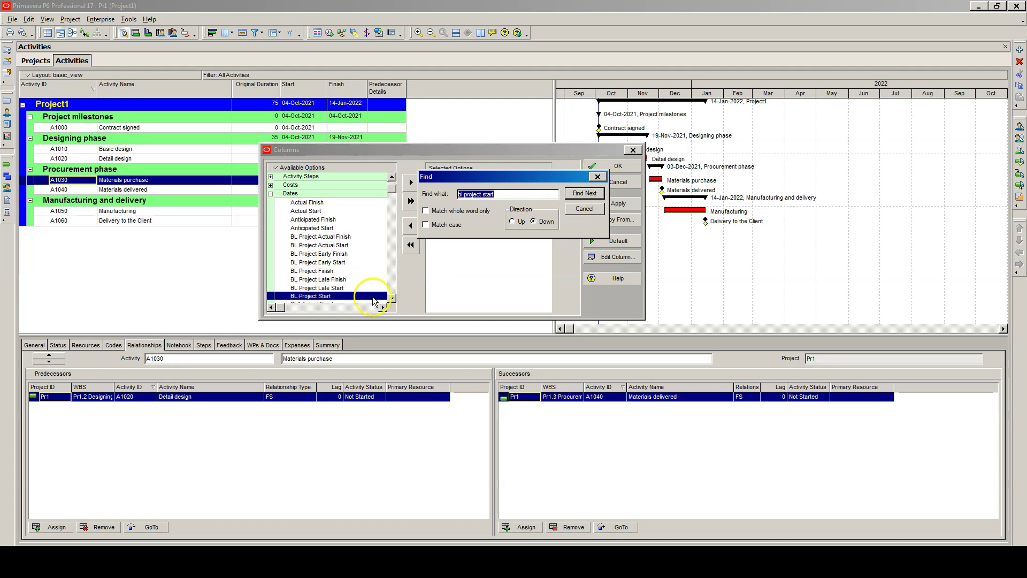
pyautogui.doubleClick(327, 298)
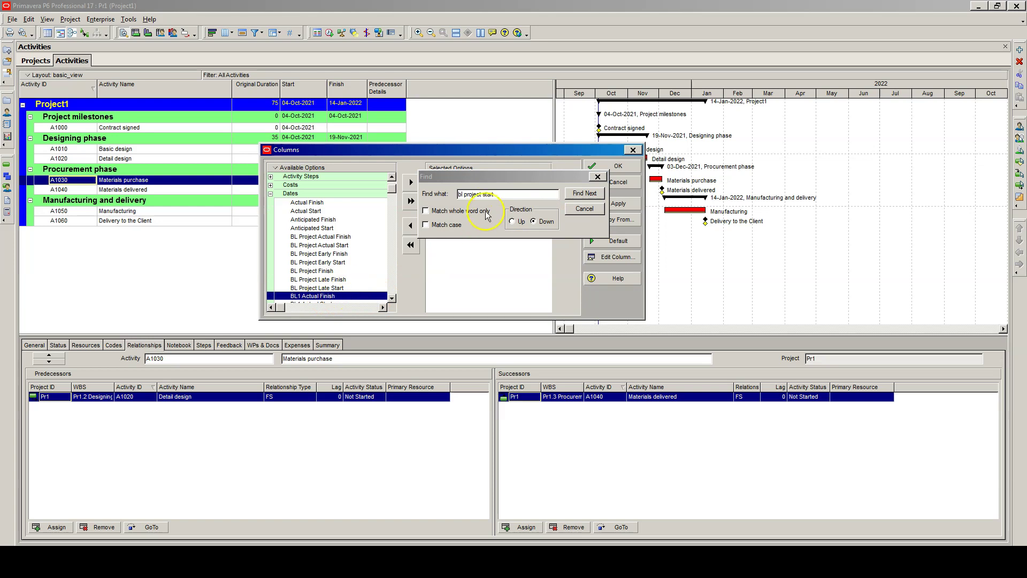
# Search for and select the BL Project Finish column
pyautogui.doubleClick(484, 194)
pyautogui.write('f')
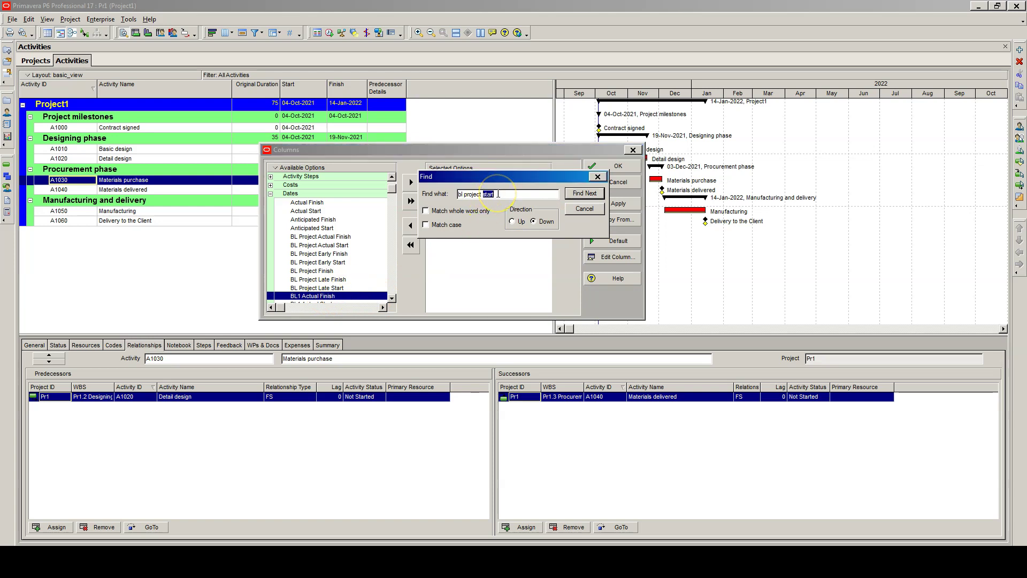
pyautogui.write('inish')
pyautogui.click(586, 193)
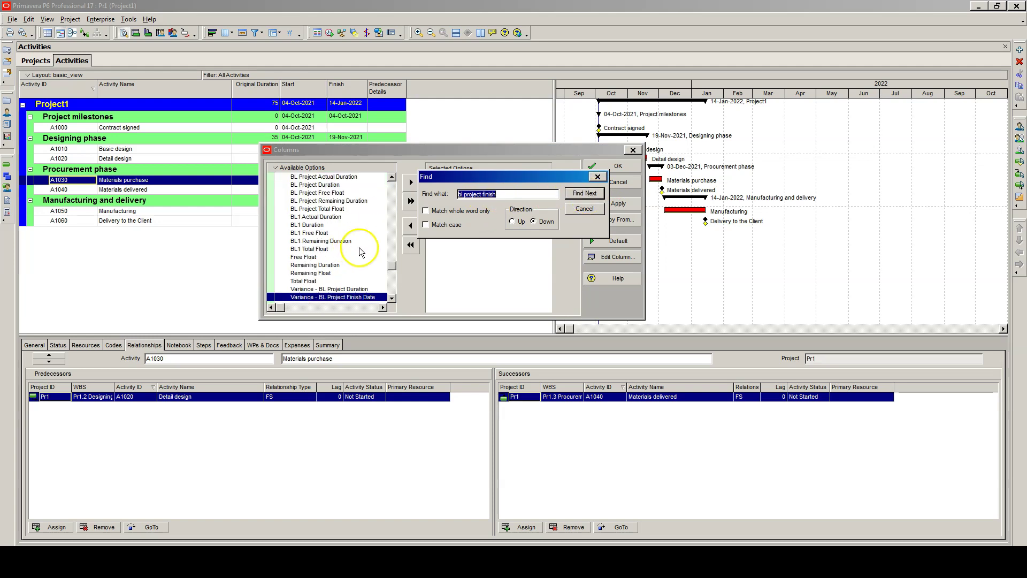
pyautogui.click(583, 194)
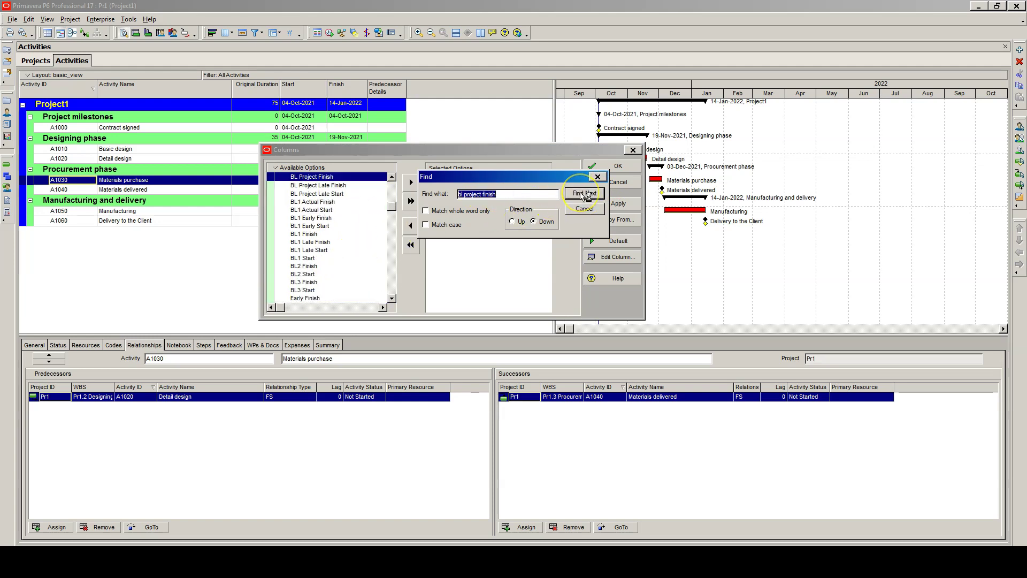
pyautogui.click(316, 186)
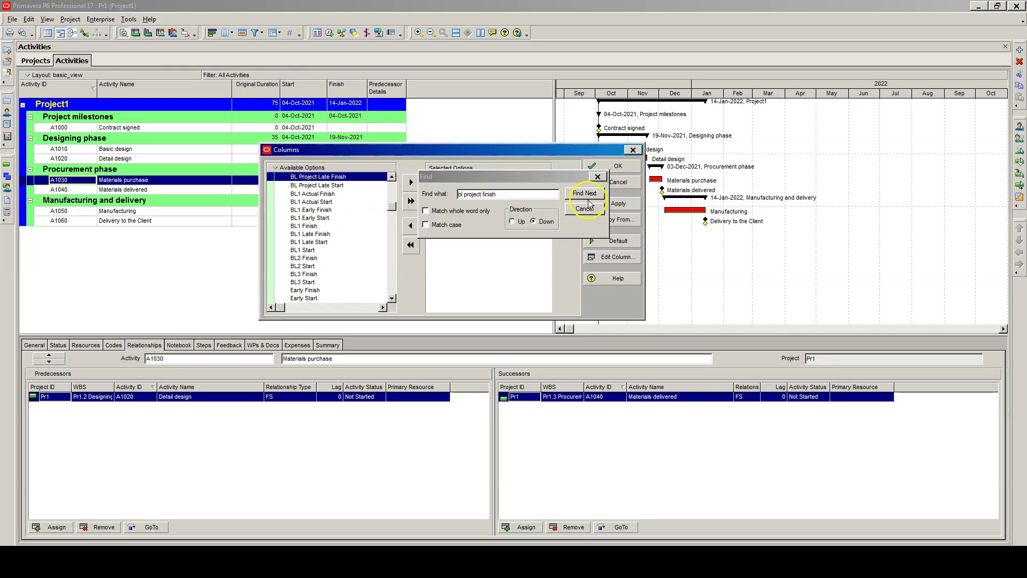
pyautogui.moveTo(604, 180); pyautogui.dragTo(532, 180)
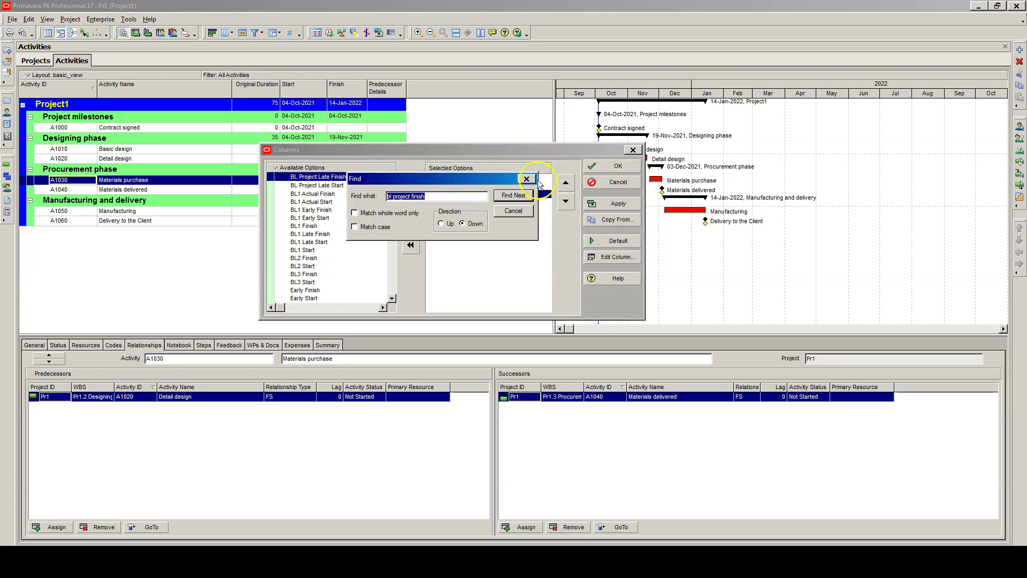
pyautogui.click(529, 180)
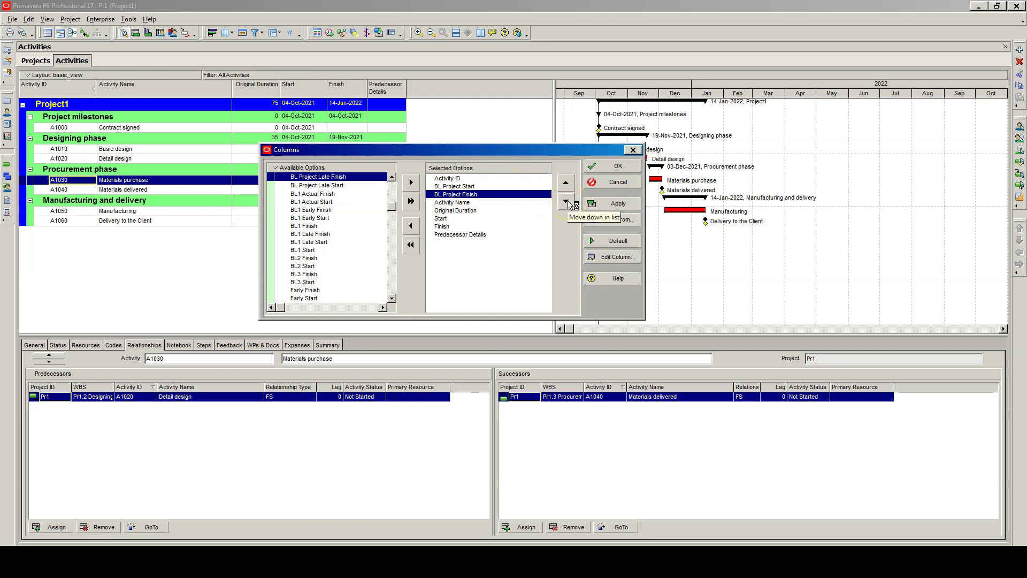
# Move BL Project Finish and BL Project Start down to sit right after Finish
pyautogui.click(567, 204)
pyautogui.click(567, 204)
pyautogui.click(567, 203)
pyautogui.click(566, 202)
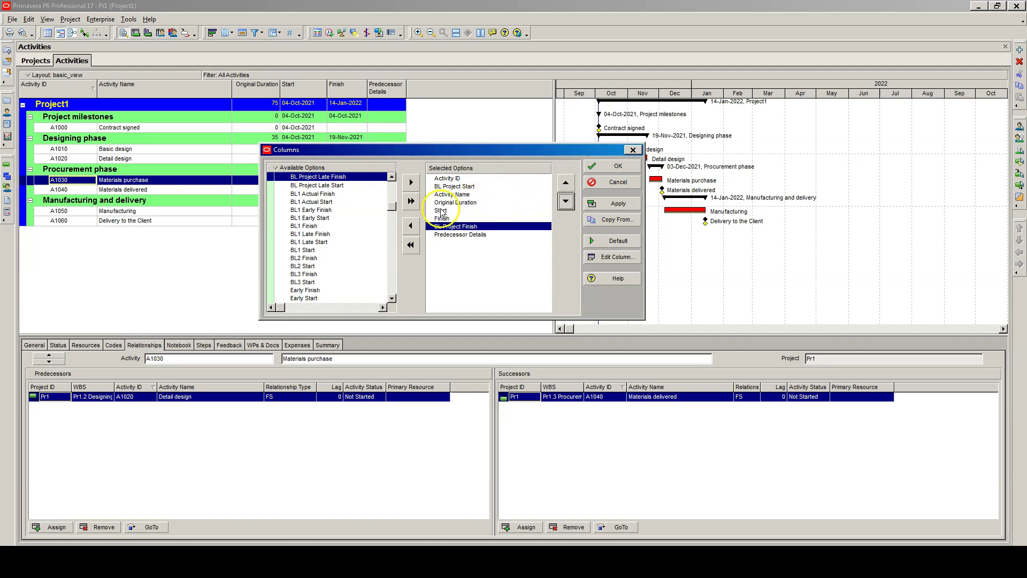
pyautogui.click(448, 225)
pyautogui.click(467, 188)
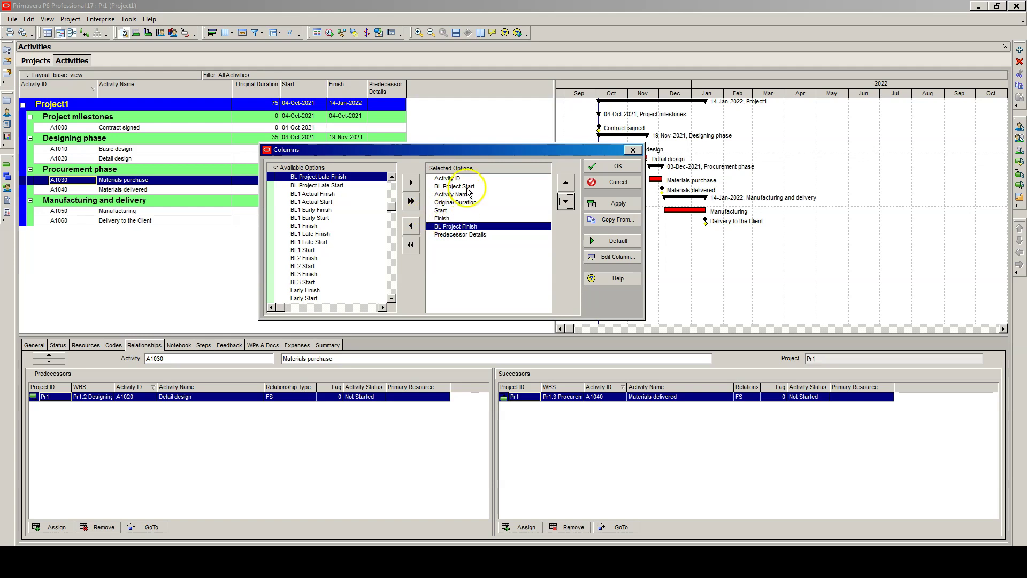
pyautogui.click(566, 202)
pyautogui.click(566, 202)
pyautogui.click(566, 202)
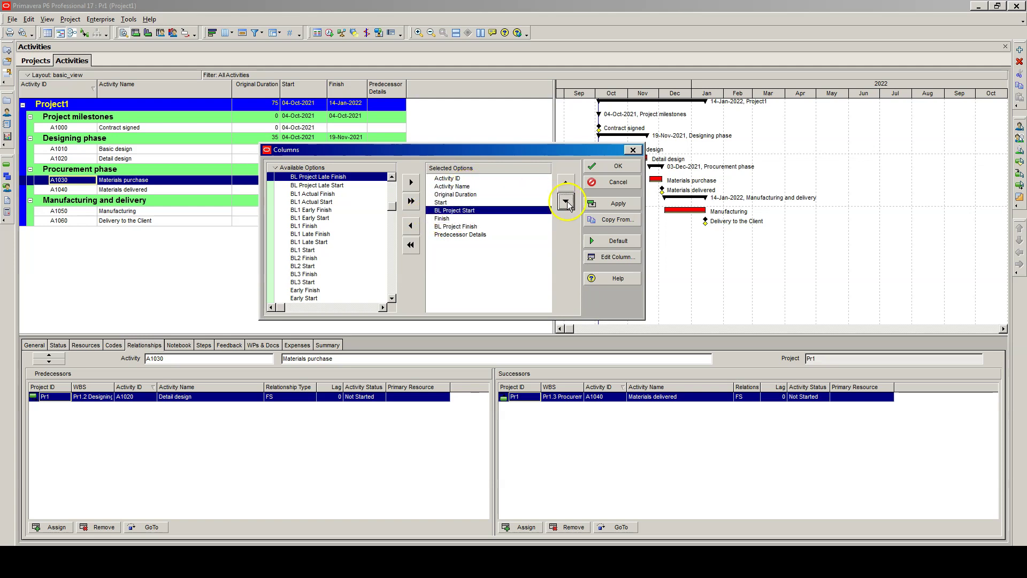
pyautogui.click(566, 202)
pyautogui.click(618, 167)
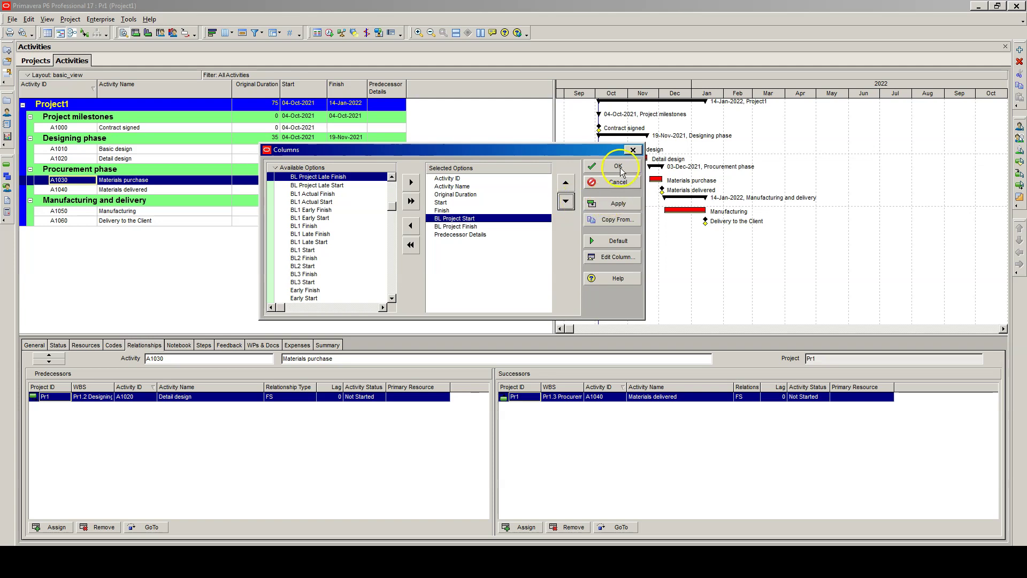
# Apply the new columns, then narrow the BL Project Start and BL Project Finish columns
pyautogui.click(620, 168)
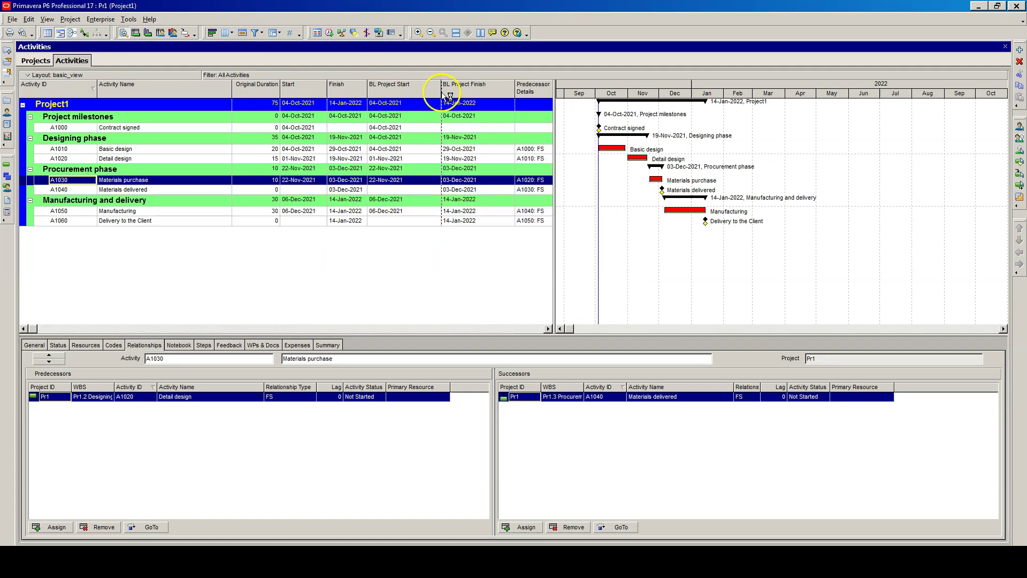
pyautogui.moveTo(441, 94); pyautogui.dragTo(414, 96)
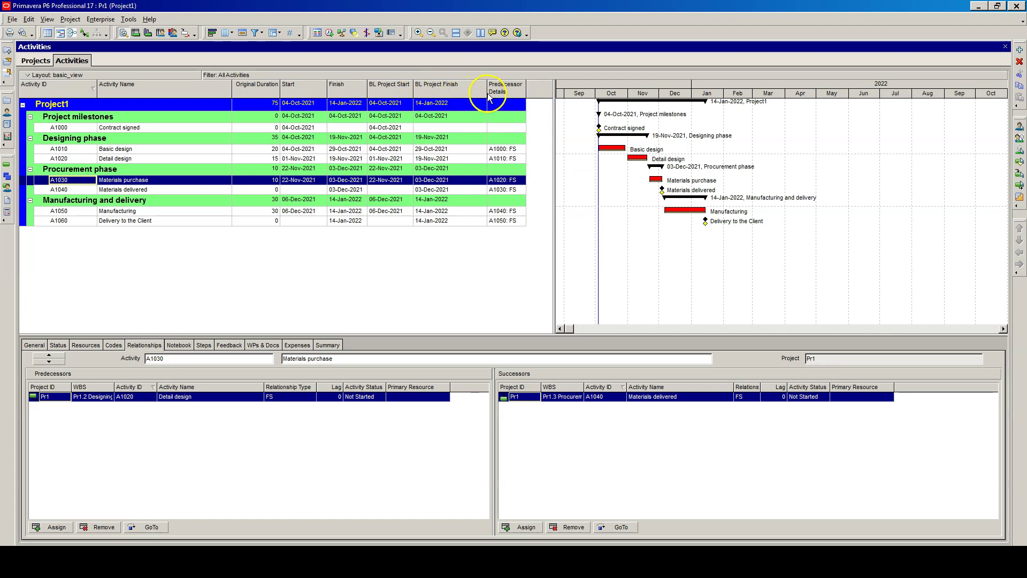
pyautogui.moveTo(487, 93); pyautogui.dragTo(463, 94)
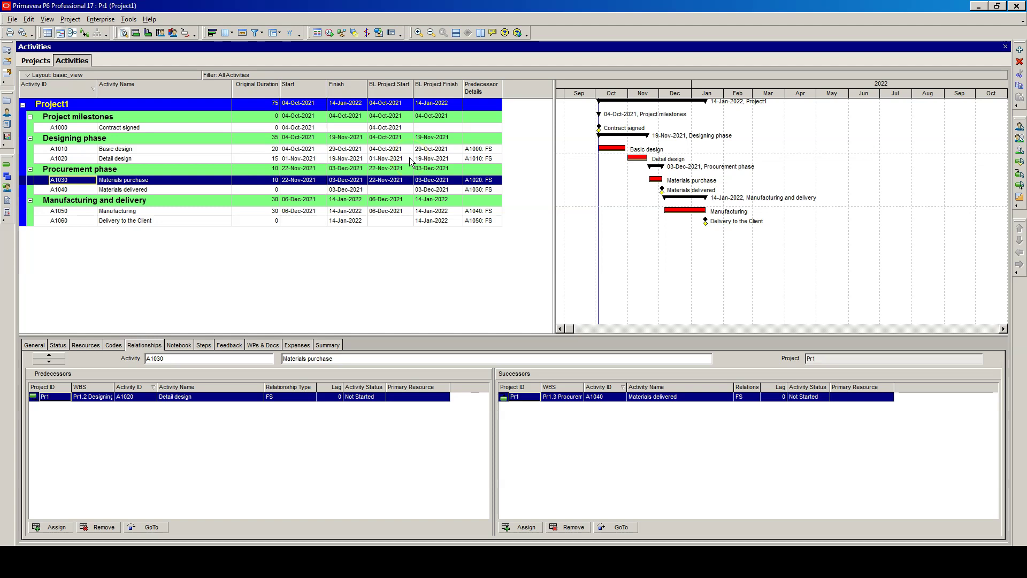
pyautogui.click(304, 97)
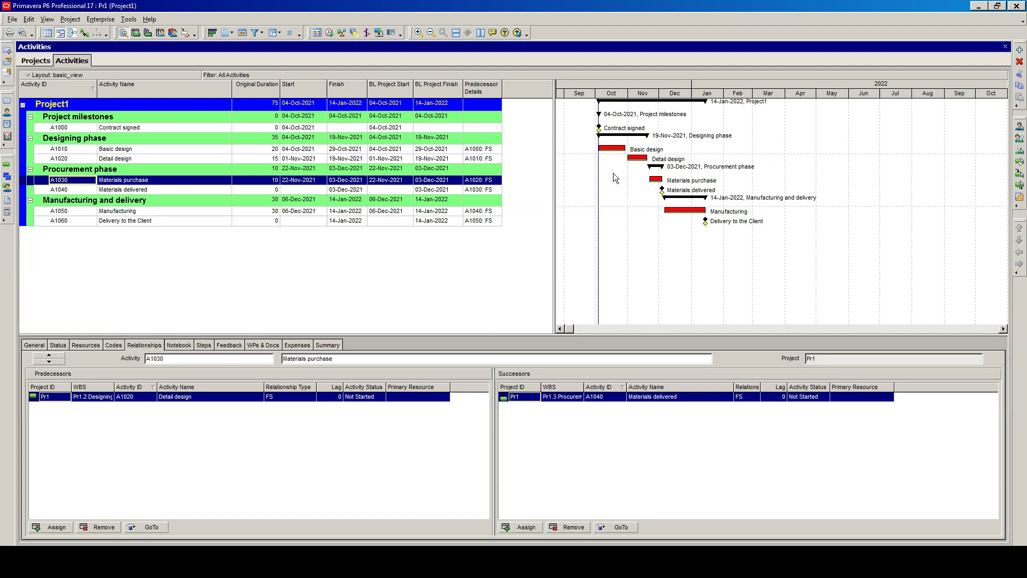
# Open the Gantt Bars settings, widen the Name column, and select the Primary Baseline bar
pyautogui.rightClick(614, 173)
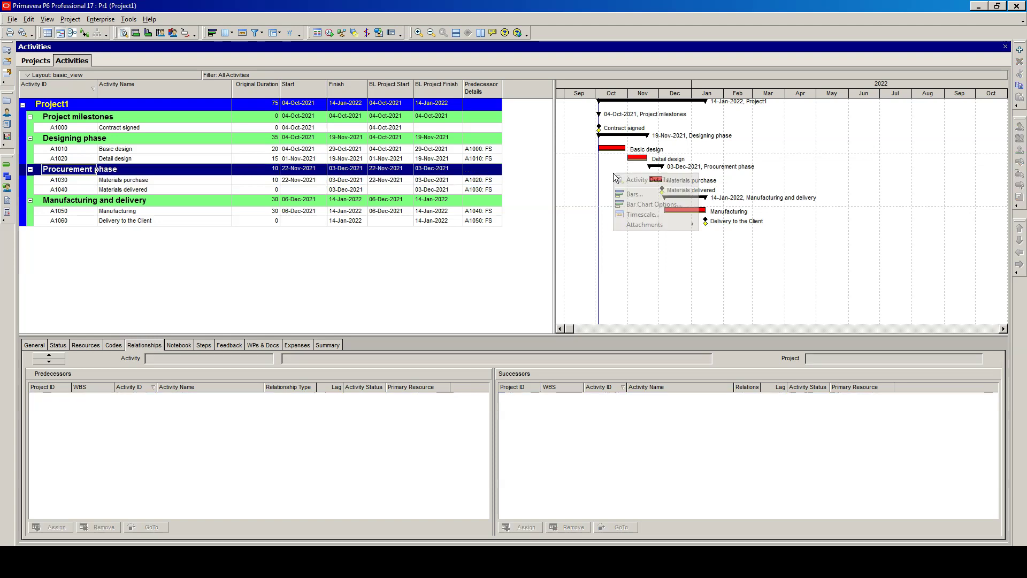
pyautogui.click(636, 195)
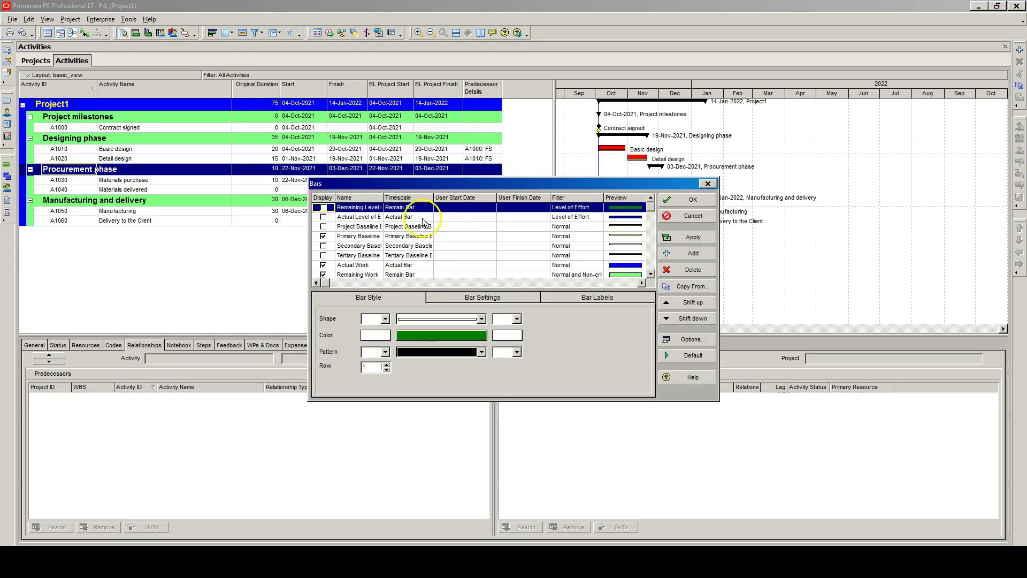
pyautogui.moveTo(385, 202); pyautogui.dragTo(450, 202)
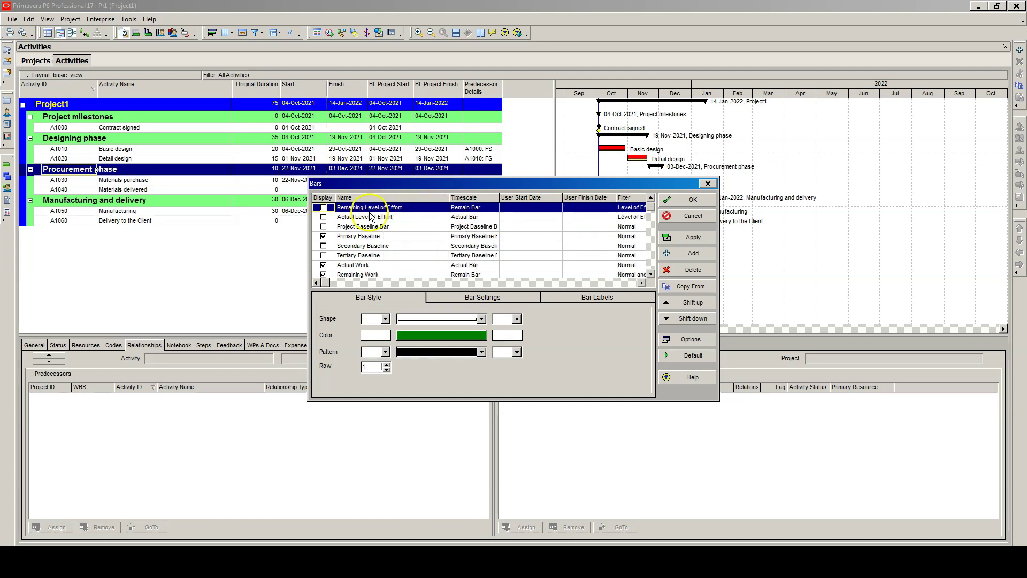
pyautogui.click(383, 236)
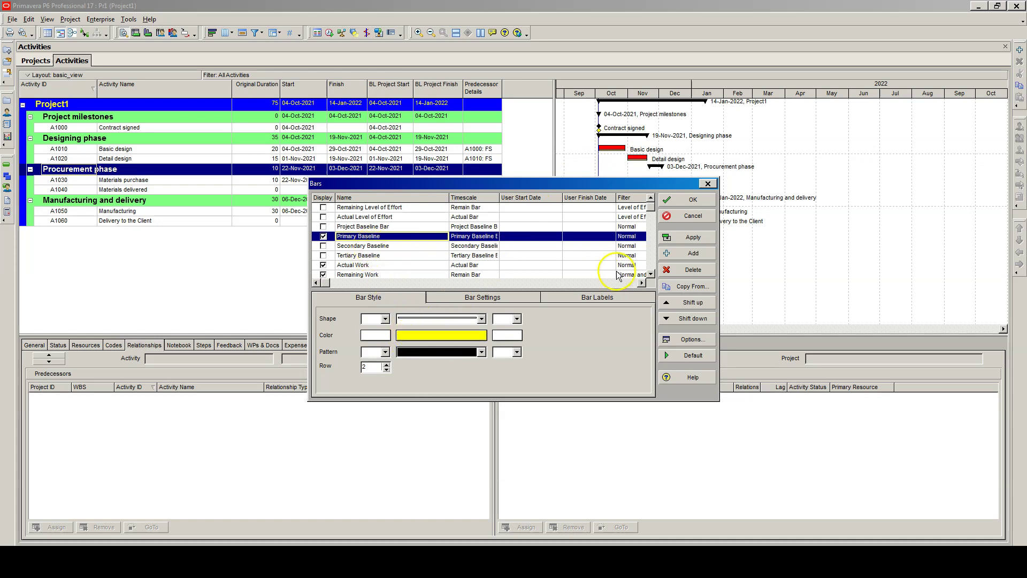
# Select the Baseline Milestone bar to review its yellow style
pyautogui.click(651, 275)
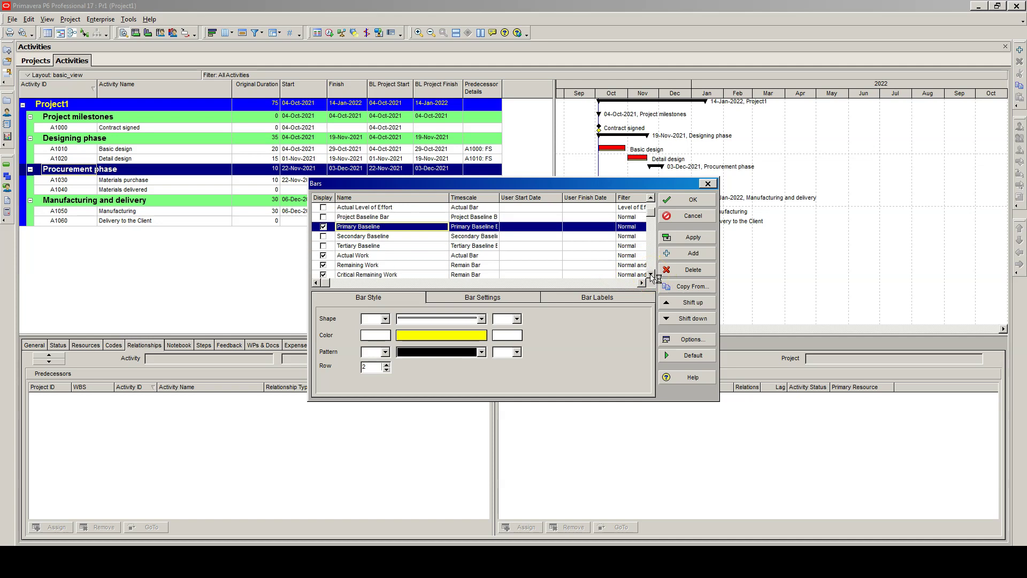
pyautogui.click(652, 275)
pyautogui.click(652, 275)
pyautogui.click(651, 274)
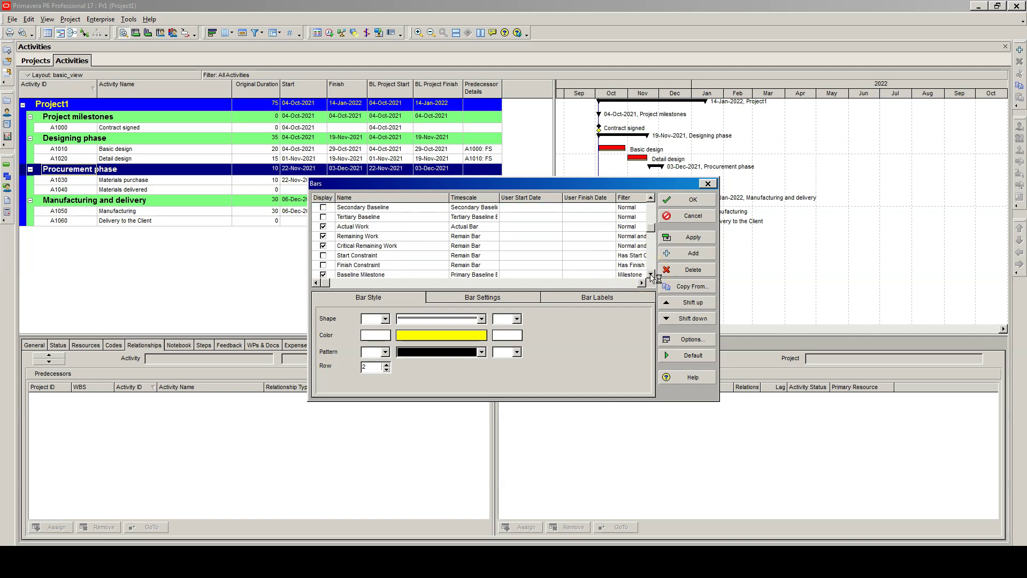
pyautogui.click(651, 274)
pyautogui.click(651, 274)
pyautogui.click(651, 274)
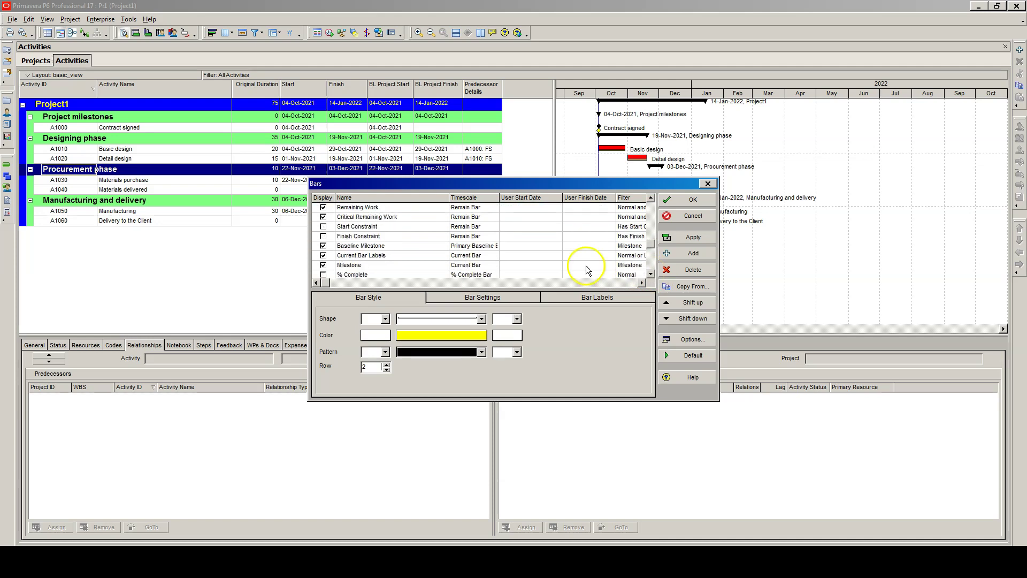
pyautogui.click(357, 246)
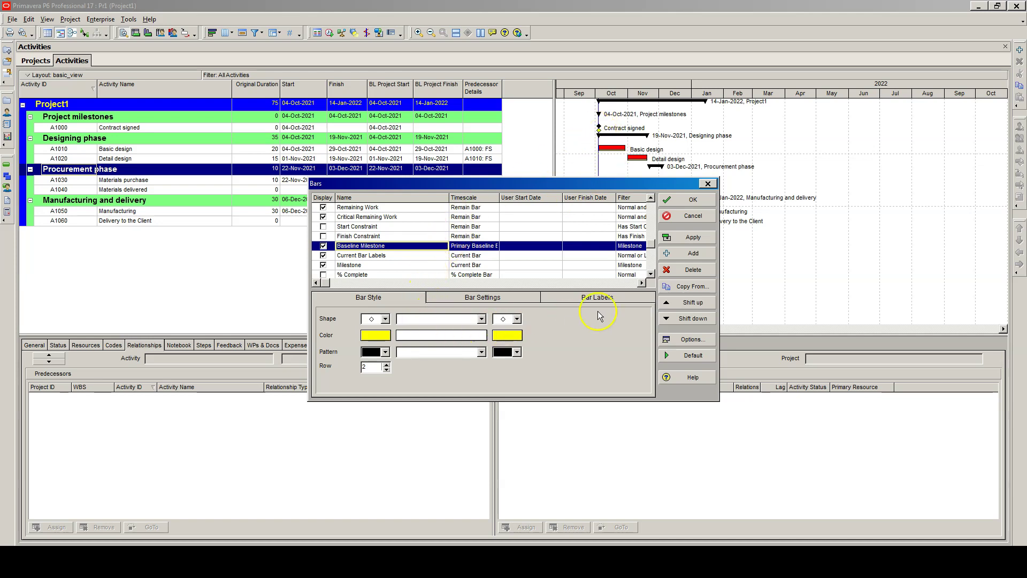
# Close Bars and set Detail design's Original Duration to 30 days
pyautogui.click(690, 201)
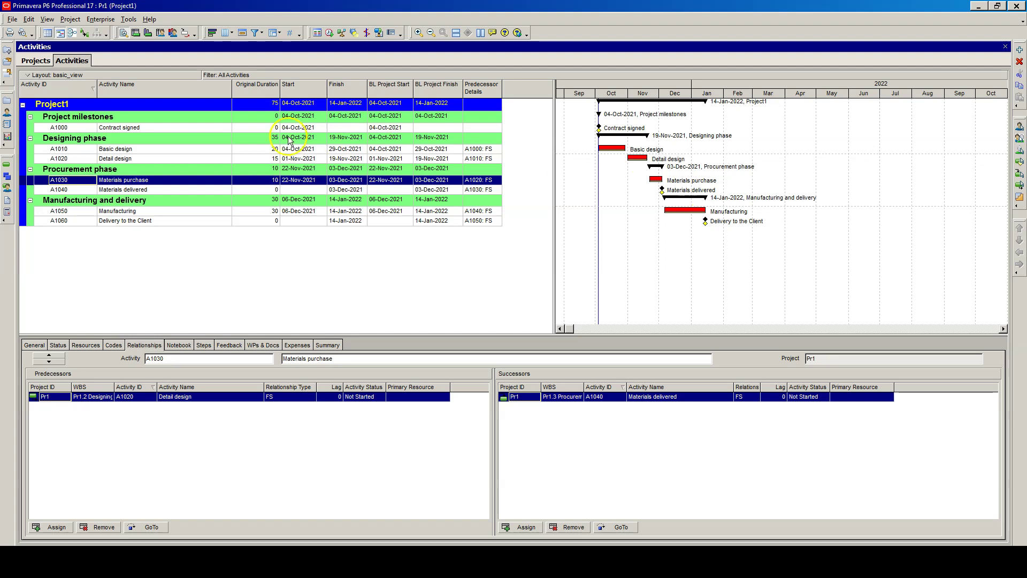
pyautogui.click(143, 159)
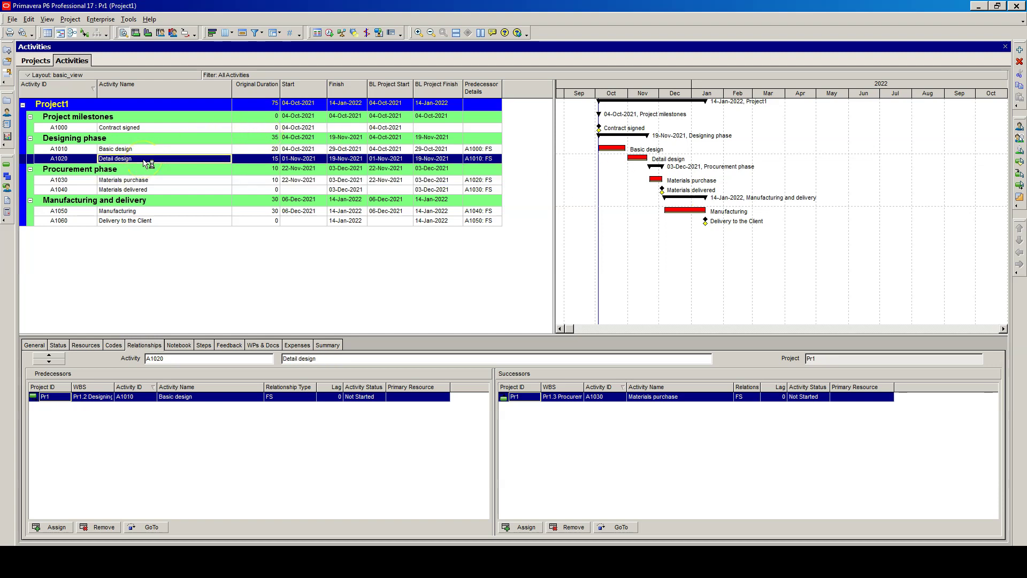
pyautogui.click(277, 159)
pyautogui.click(276, 160)
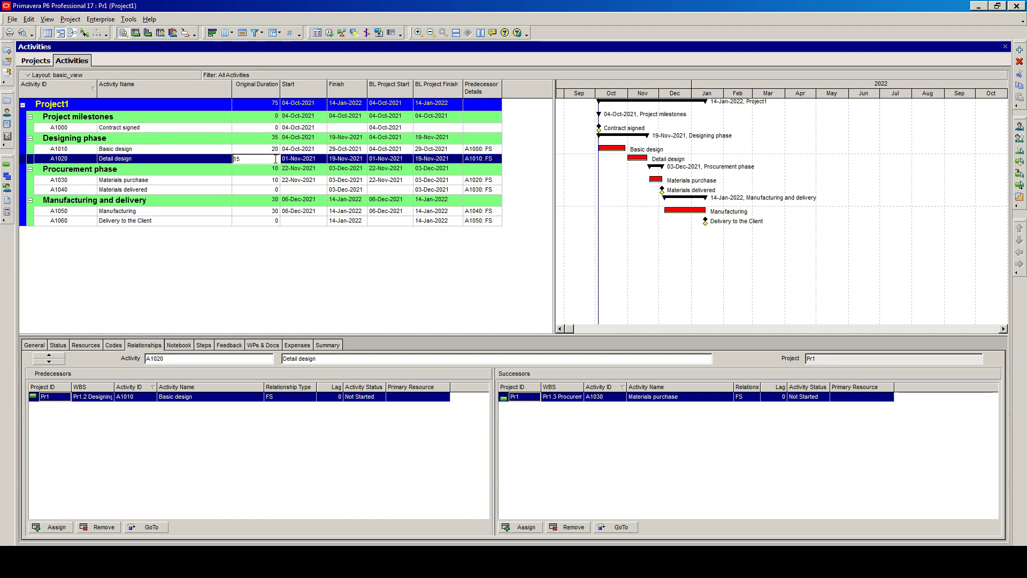
pyautogui.write('30')
pyautogui.press('Return')
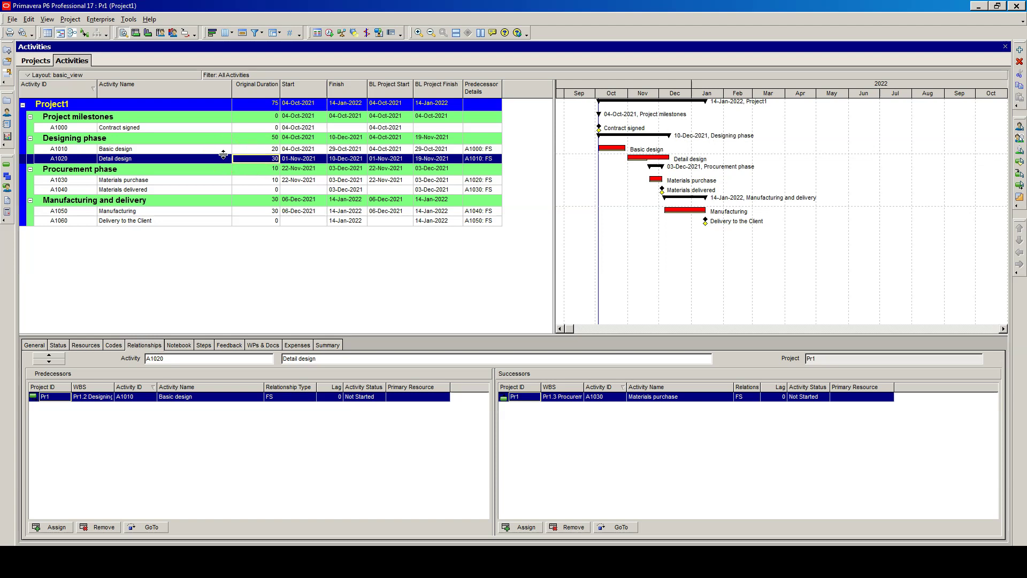
# Give Materials delivered a 10-day lag on its link from Materials purchase
pyautogui.click(159, 191)
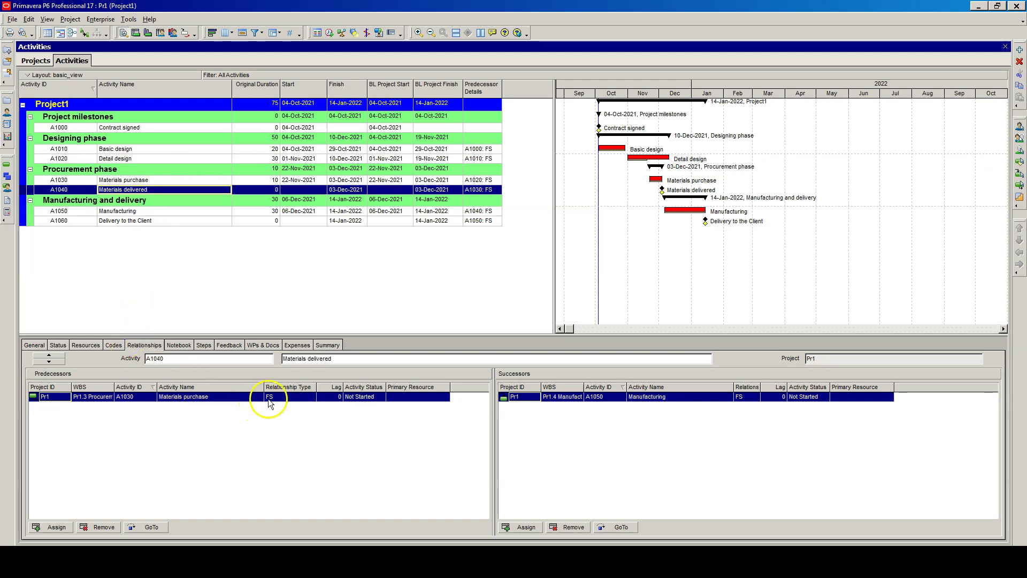
pyautogui.click(333, 398)
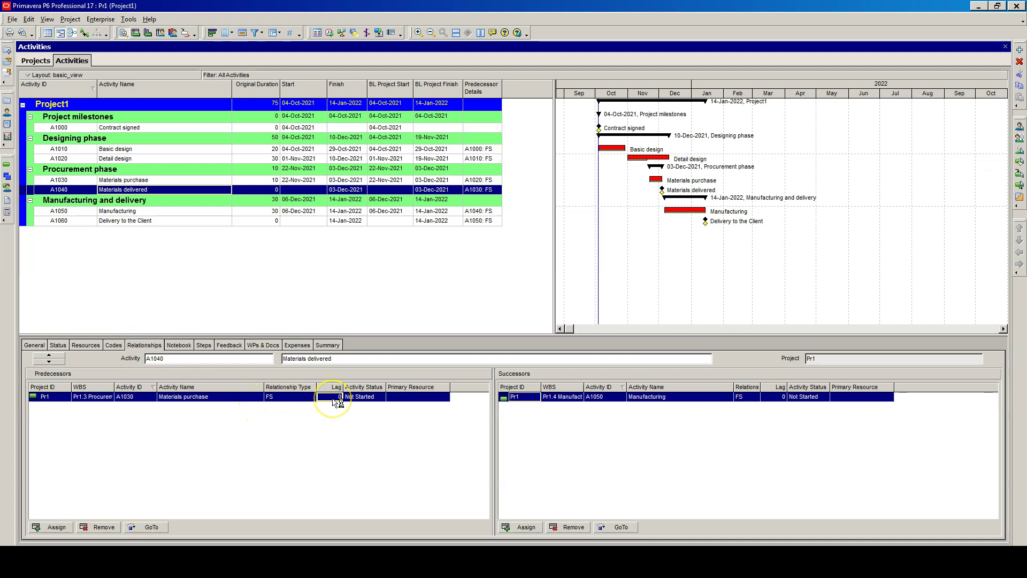
pyautogui.write('10')
# Reschedule Project1 with F9 and compare its 18-Feb-2022 finish with the yellow baseline bars
pyautogui.press('F9')
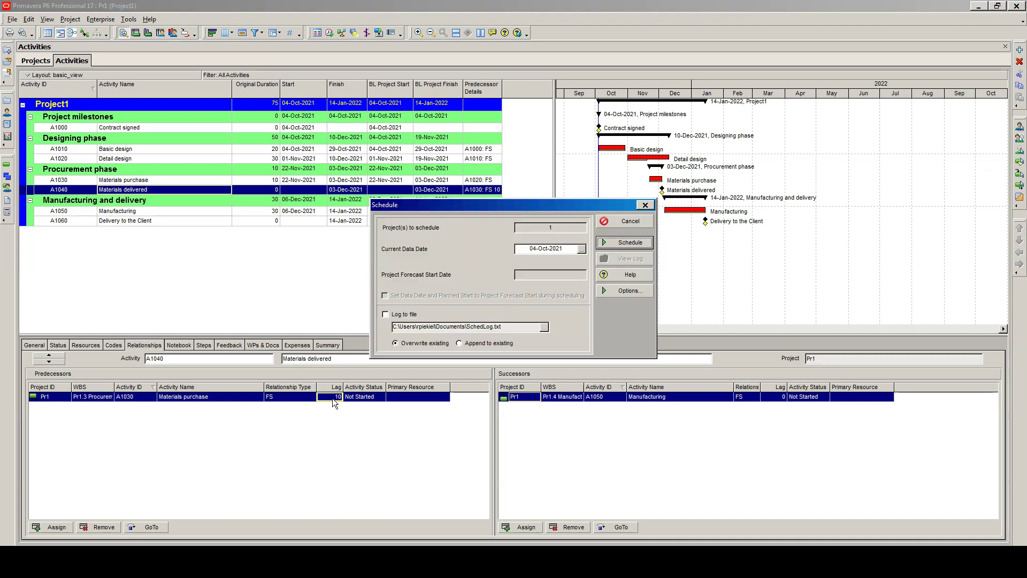
pyautogui.click(630, 244)
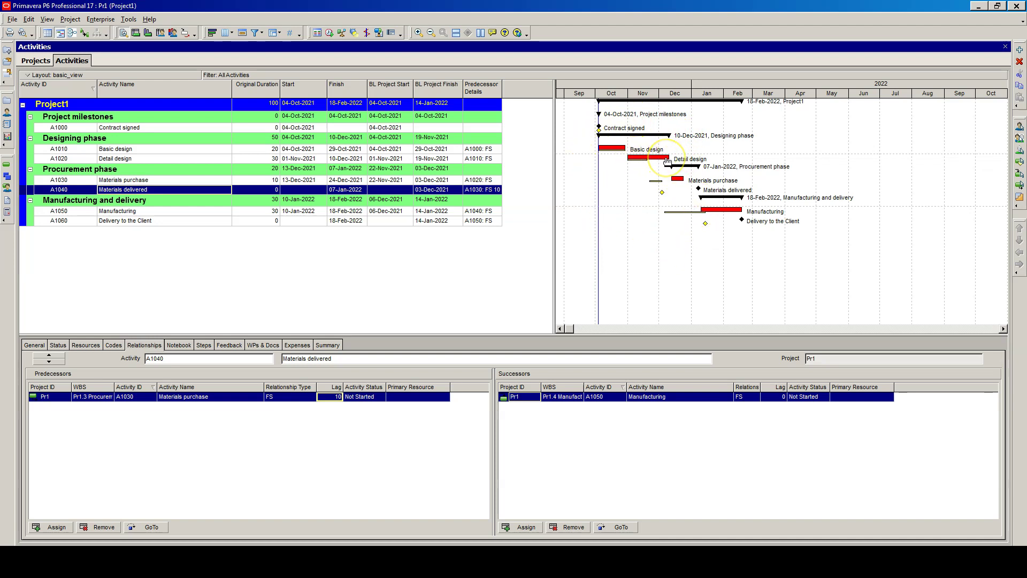
pyautogui.moveTo(667, 160); pyautogui.dragTo(643, 163)
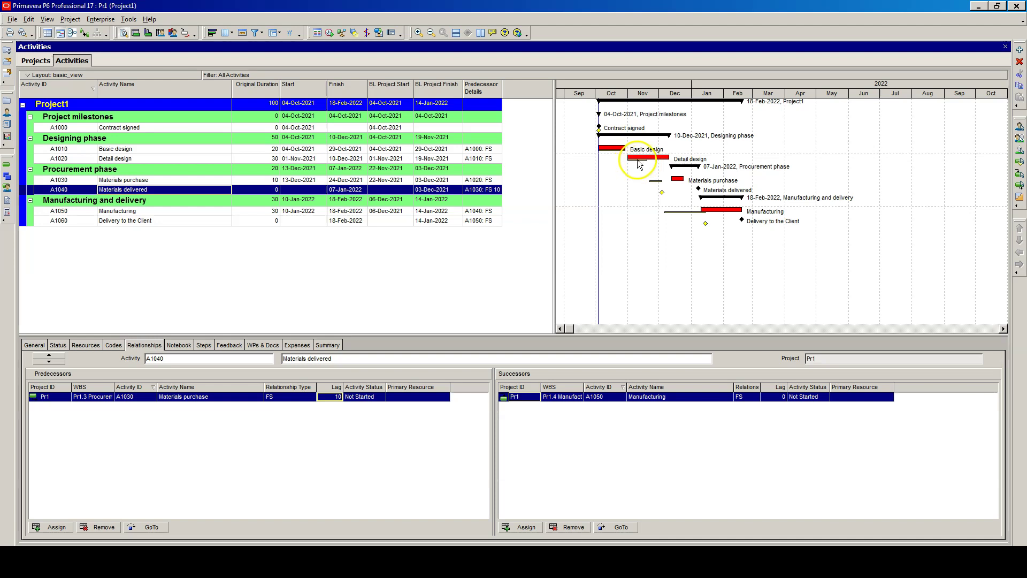
pyautogui.click(645, 168)
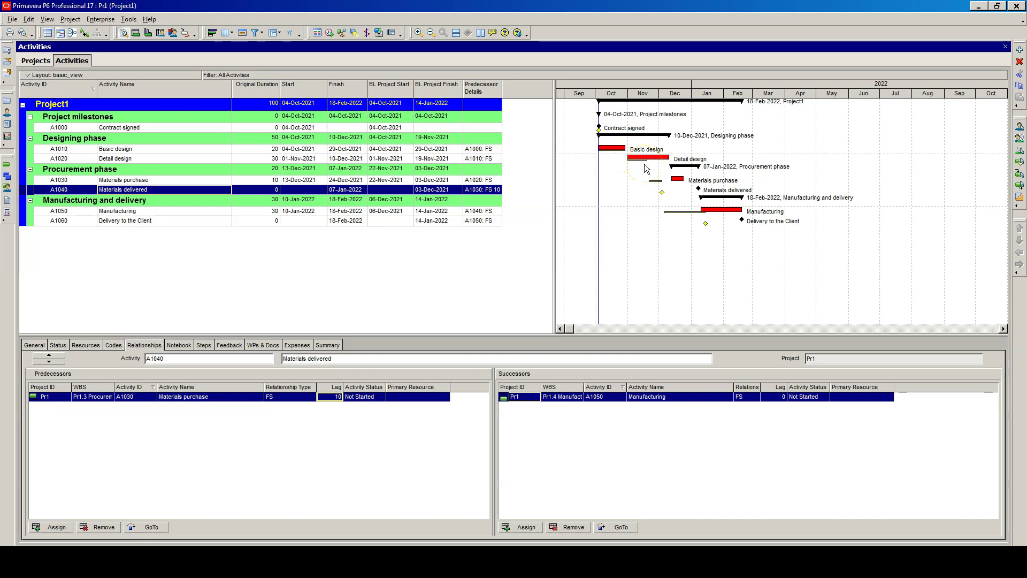